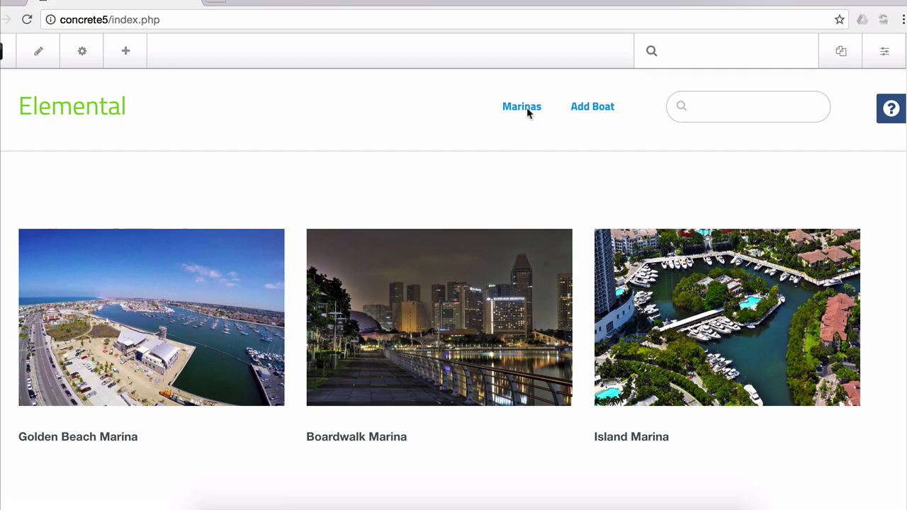
Open the Marinas page and show the sitemap listing Golden Beach, Boardwalk and Island Marina
{"action": "left_click", "coordinate": [527, 110]}
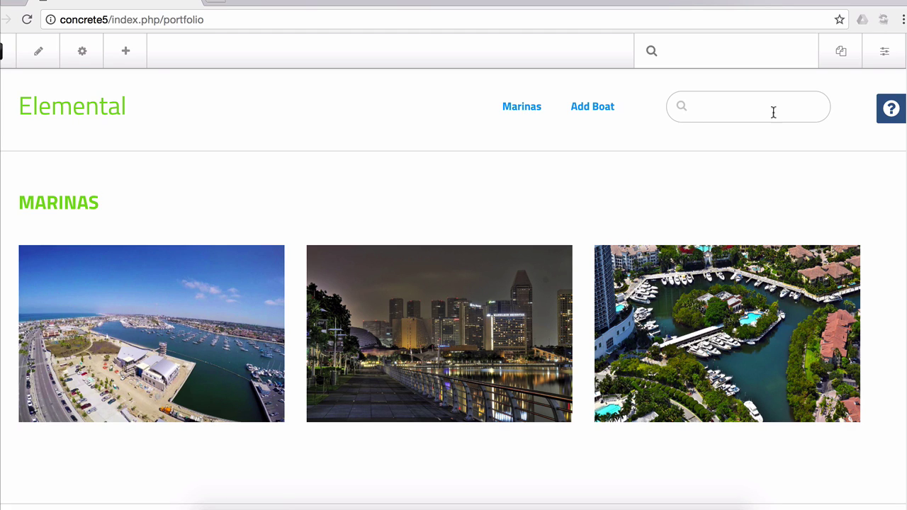
{"action": "left_click", "coordinate": [843, 54]}
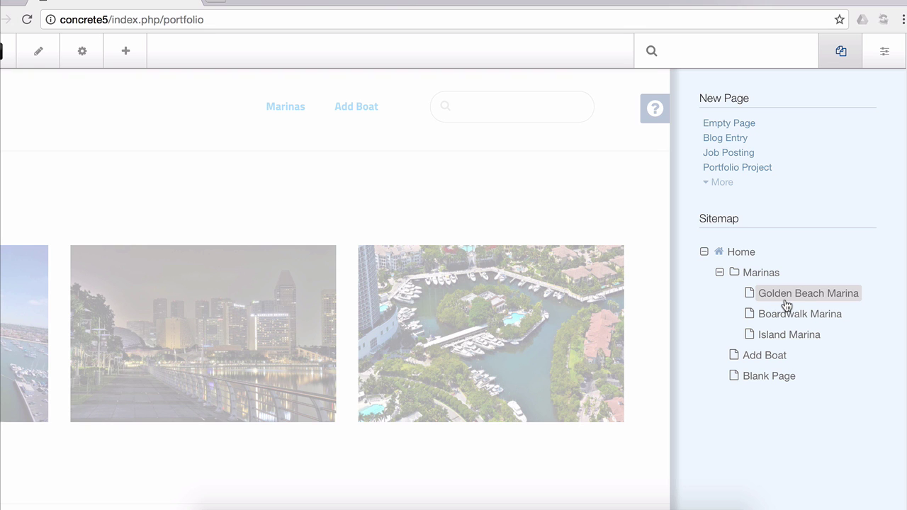
Go to the dashboard's Express Data Objects list and start a new object
{"action": "left_click", "coordinate": [882, 55]}
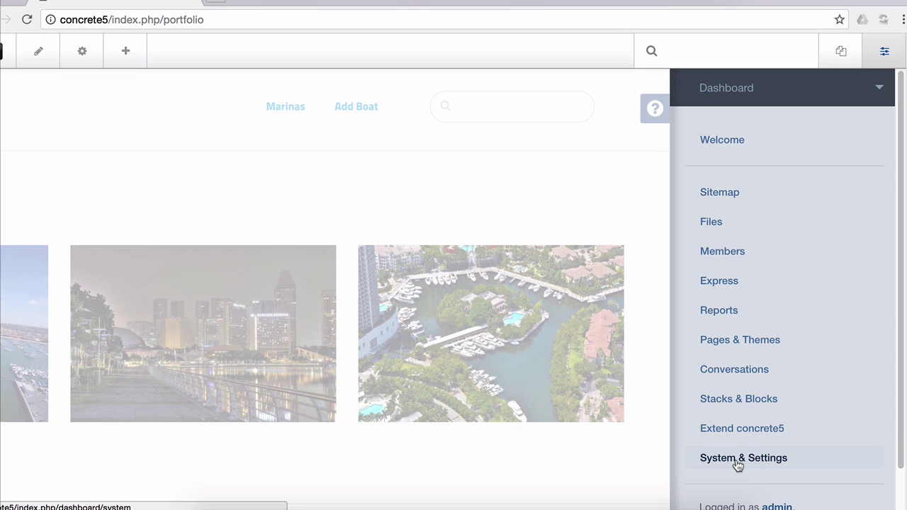
{"action": "left_click", "coordinate": [737, 465]}
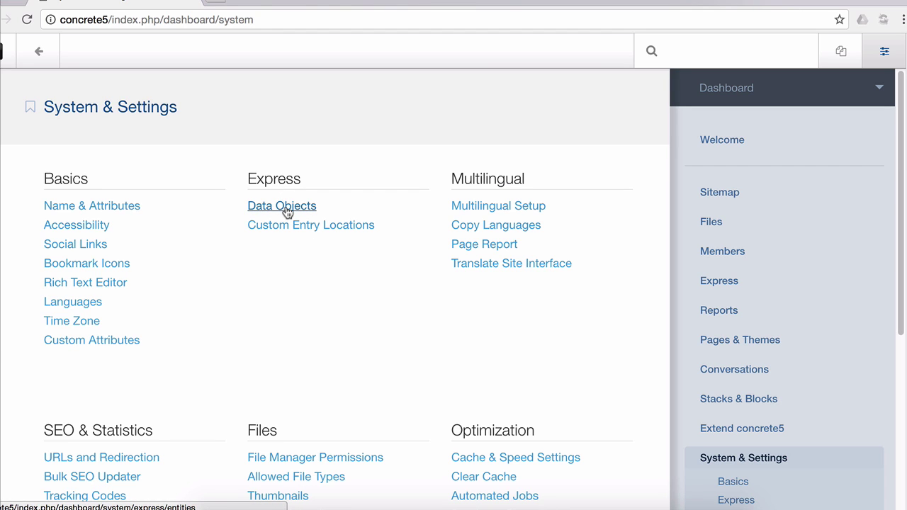
{"action": "left_click", "coordinate": [287, 212]}
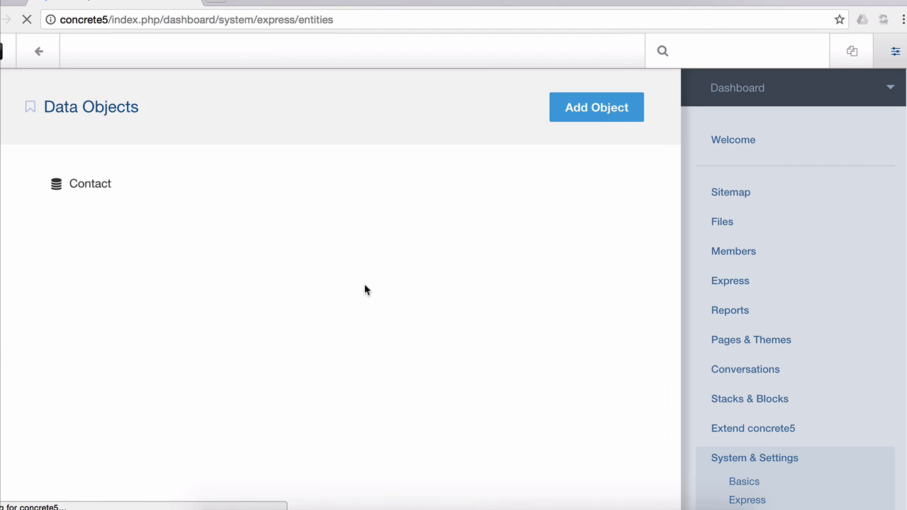
{"action": "left_click", "coordinate": [589, 113]}
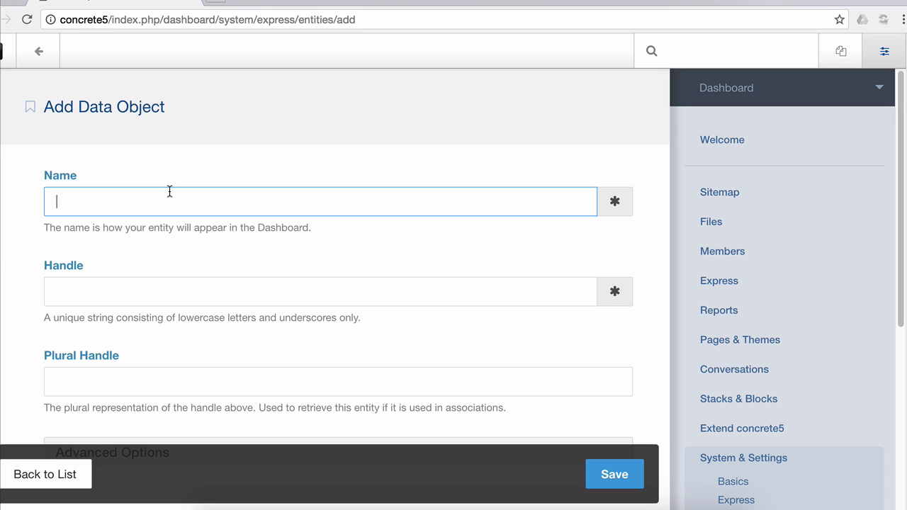
Enter name Marina, handle marina and plural handle marinas for the new object
{"action": "type", "text": "Marina"}
{"action": "key", "text": "Tab"}
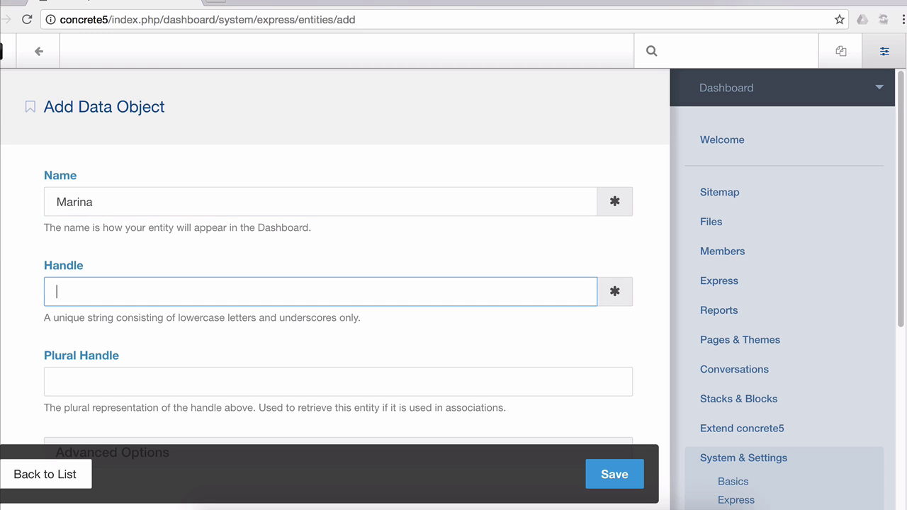
{"action": "type", "text": "marina"}
{"action": "key", "text": "Tab"}
{"action": "scroll", "coordinate": [163, 226], "scroll_direction": "down", "scroll_amount": 3}
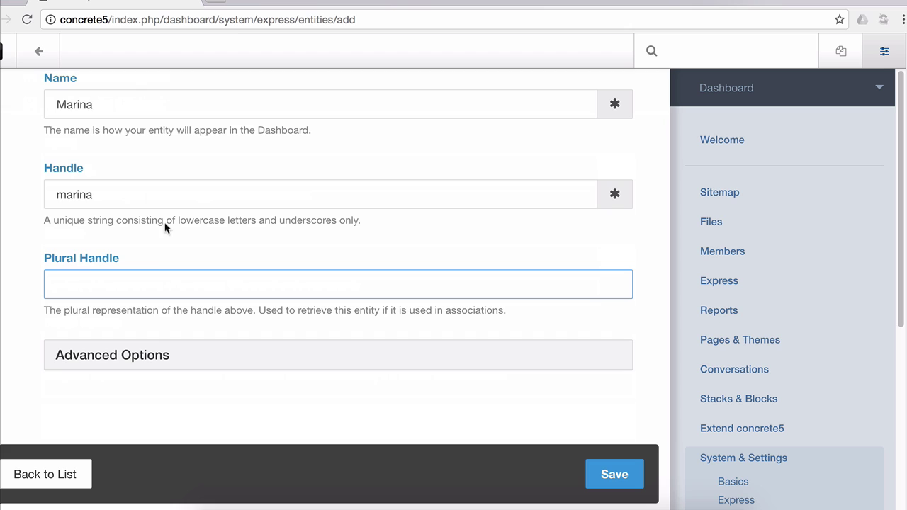
{"action": "type", "text": "marinas"}
Save the Marina object and start adding a Text attribute to it
{"action": "left_click", "coordinate": [605, 471]}
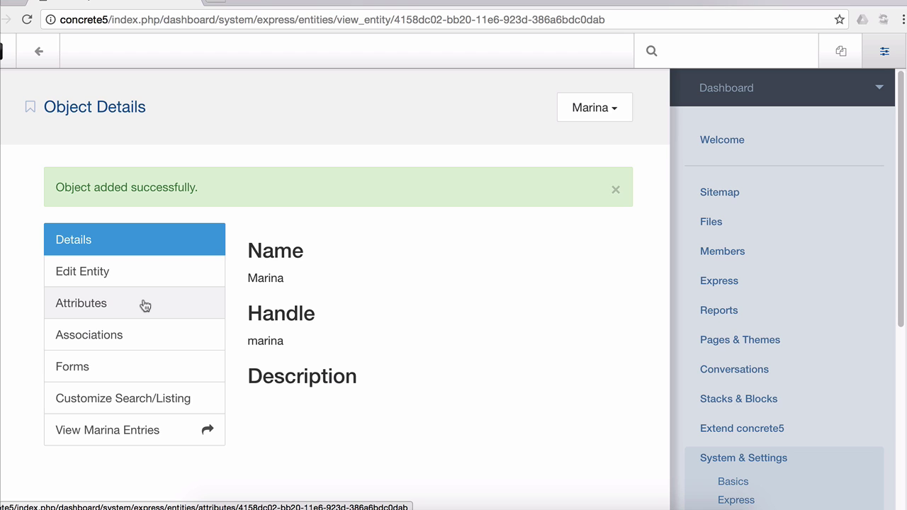
{"action": "left_click", "coordinate": [142, 304]}
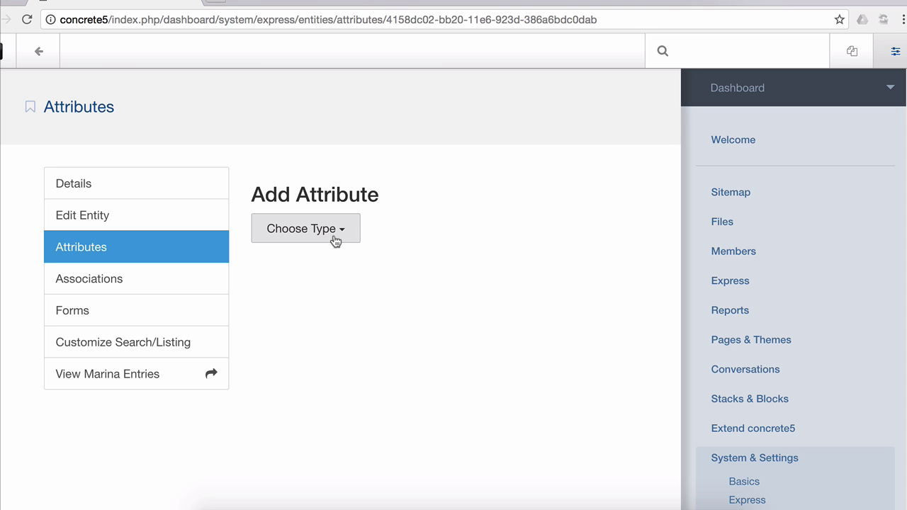
{"action": "left_click", "coordinate": [336, 237]}
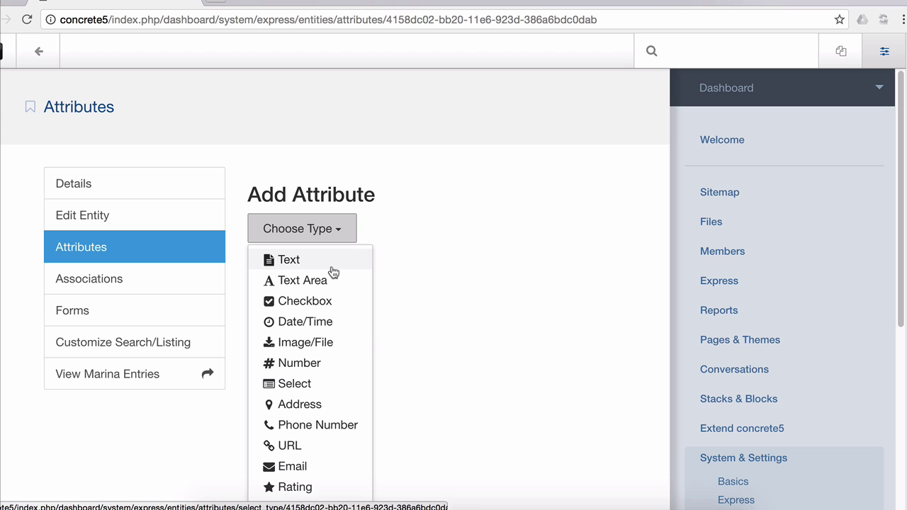
{"action": "left_click", "coordinate": [331, 266]}
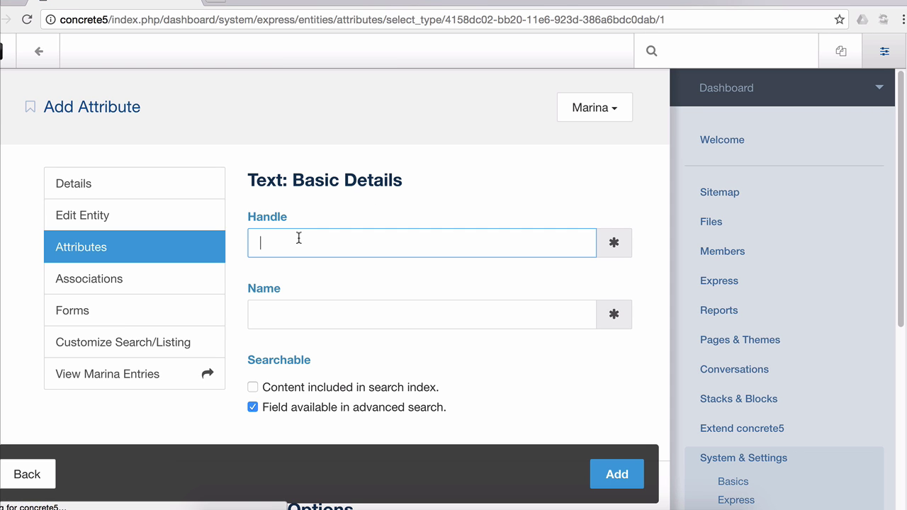
Create the text attribute with handle marina_name and name Name
{"action": "type", "text": "marina_name"}
{"action": "key", "text": "Tab"}
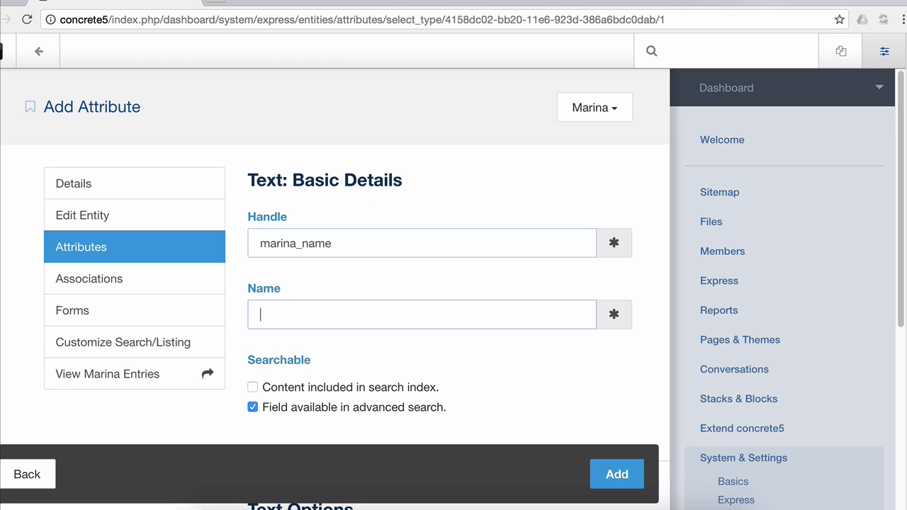
{"action": "type", "text": "Name"}
{"action": "scroll", "coordinate": [298, 237], "scroll_direction": "down", "scroll_amount": 1}
{"action": "scroll", "coordinate": [296, 233], "scroll_direction": "down", "scroll_amount": 5}
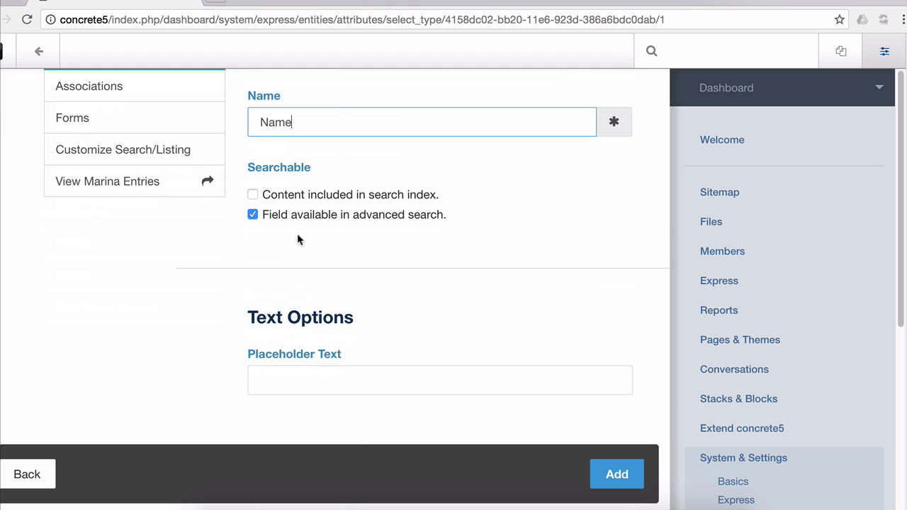
{"action": "left_click", "coordinate": [611, 484]}
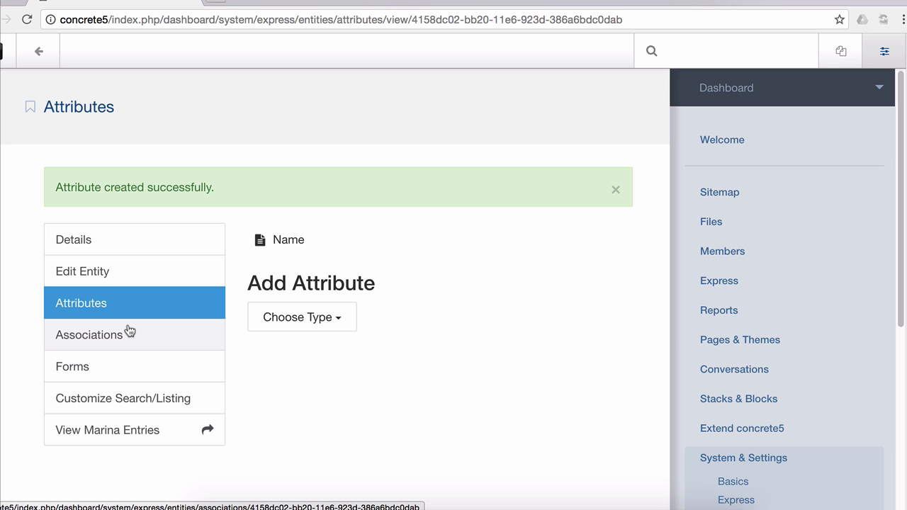
Create and save a Boat data object with handle boat and plural handle boats
{"action": "scroll", "coordinate": [743, 432], "scroll_direction": "down", "scroll_amount": 5}
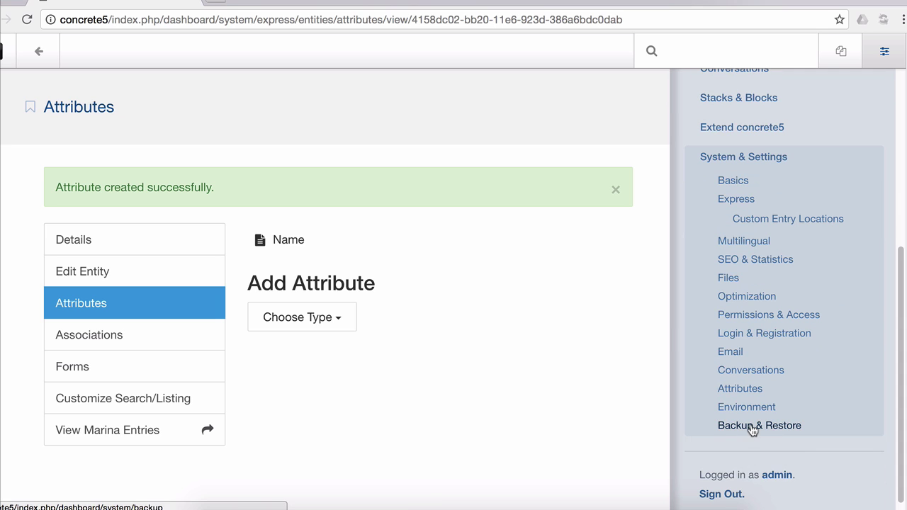
{"action": "left_click", "coordinate": [745, 207]}
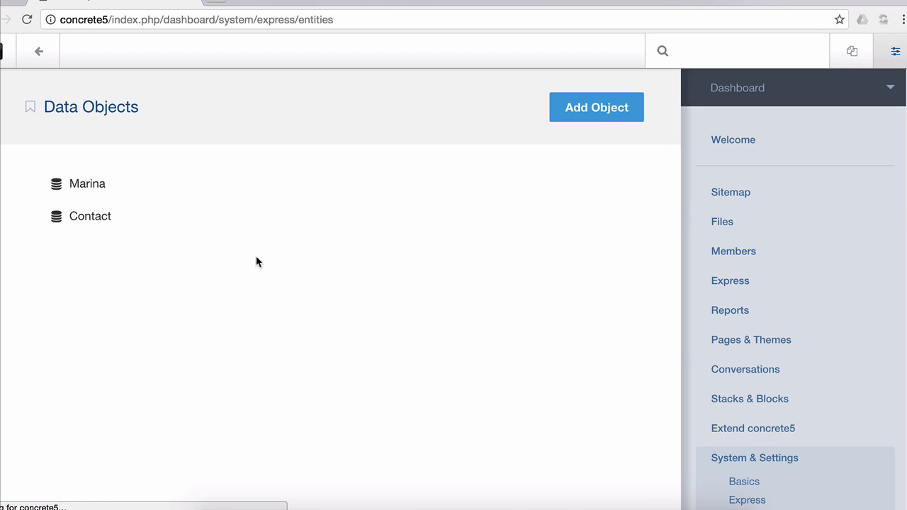
{"action": "left_click", "coordinate": [607, 115]}
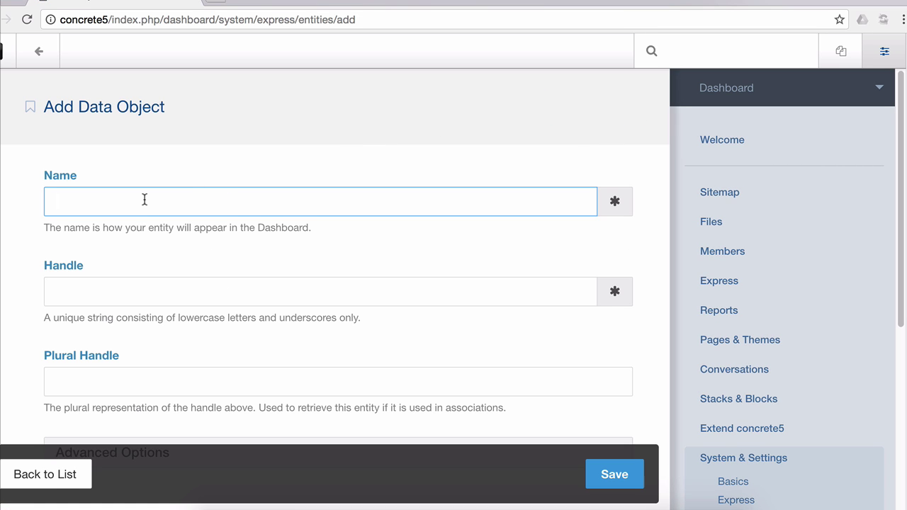
{"action": "type", "text": "Boat"}
{"action": "key", "text": "Tab"}
{"action": "type", "text": "boat"}
{"action": "key", "text": "Tab"}
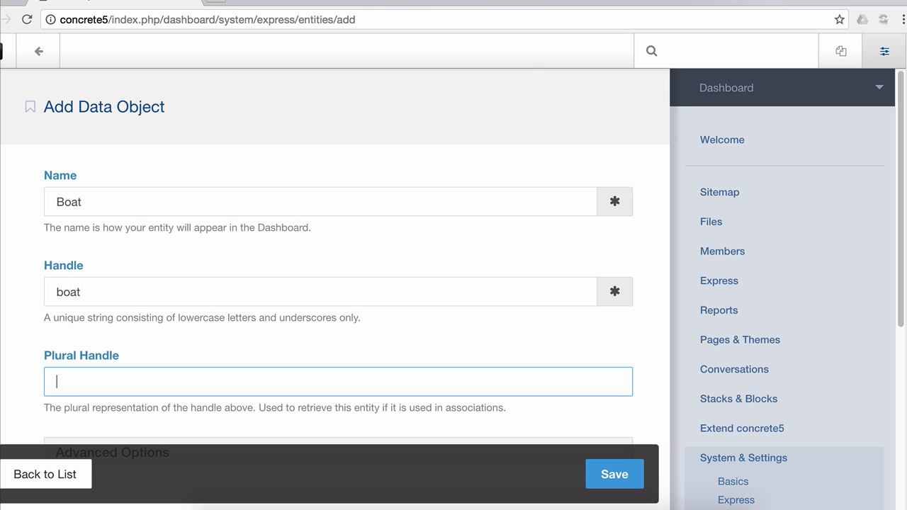
{"action": "type", "text": "boats"}
{"action": "scroll", "coordinate": [526, 372], "scroll_direction": "down", "scroll_amount": 3}
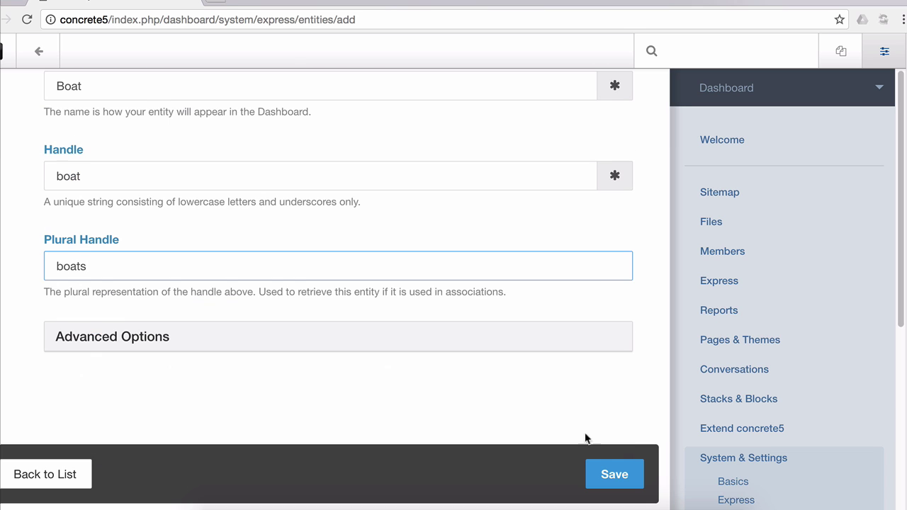
{"action": "left_click", "coordinate": [615, 476]}
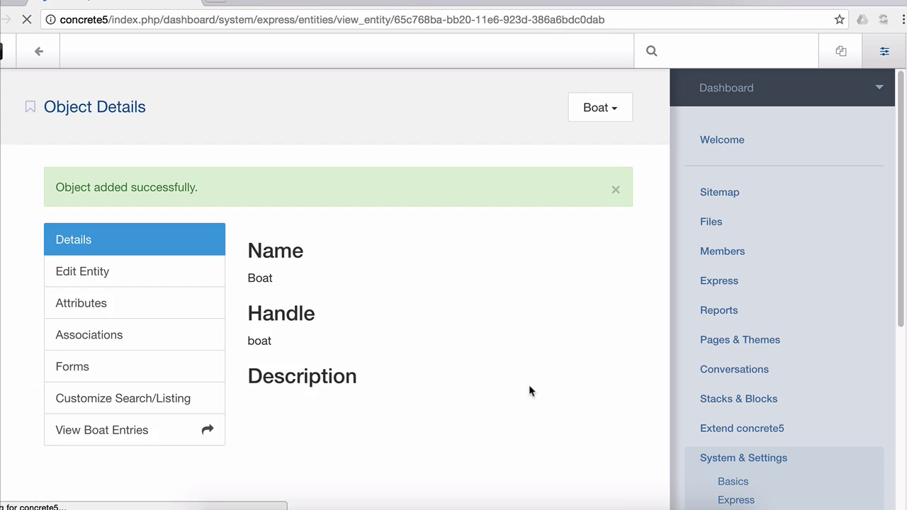
Start a Text attribute on Boat with handle boat_name and name Name
{"action": "left_click", "coordinate": [155, 304]}
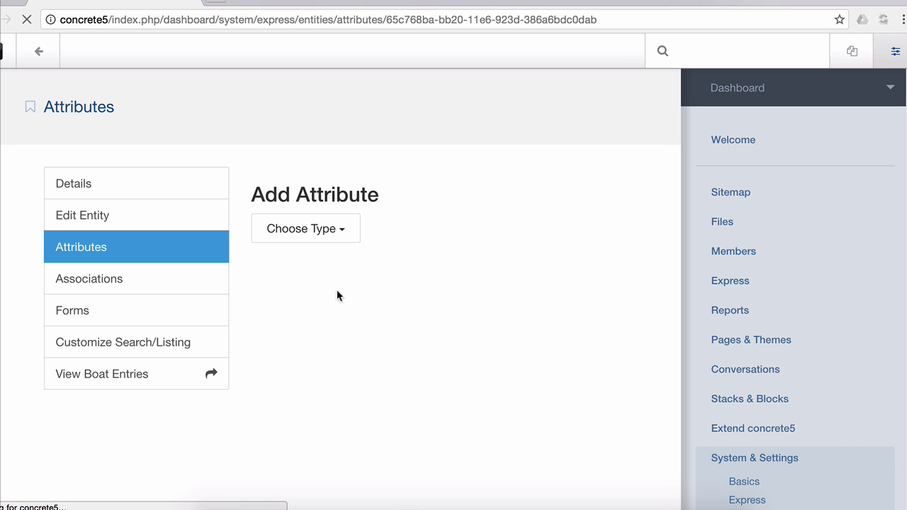
{"action": "left_click", "coordinate": [335, 236]}
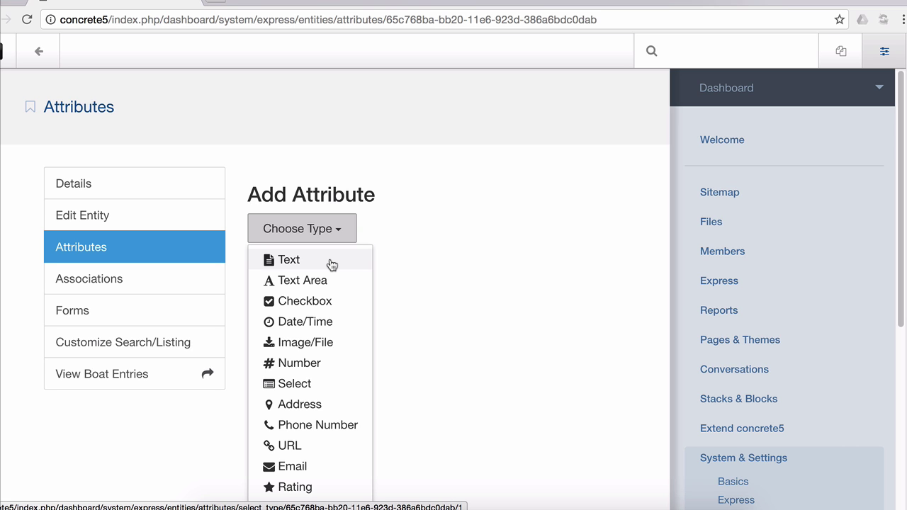
{"action": "left_click", "coordinate": [331, 262]}
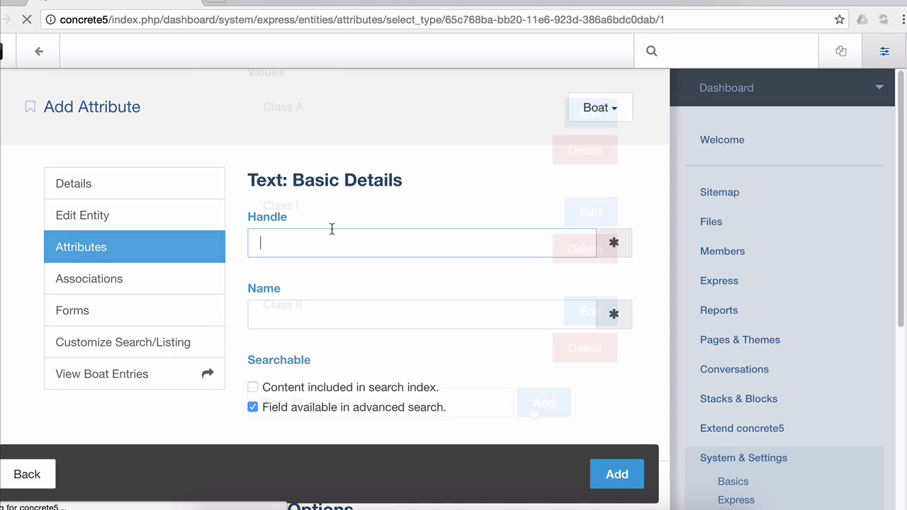
{"action": "type", "text": "boat_name"}
{"action": "key", "text": "Tab"}
{"action": "type", "text": "Name"}
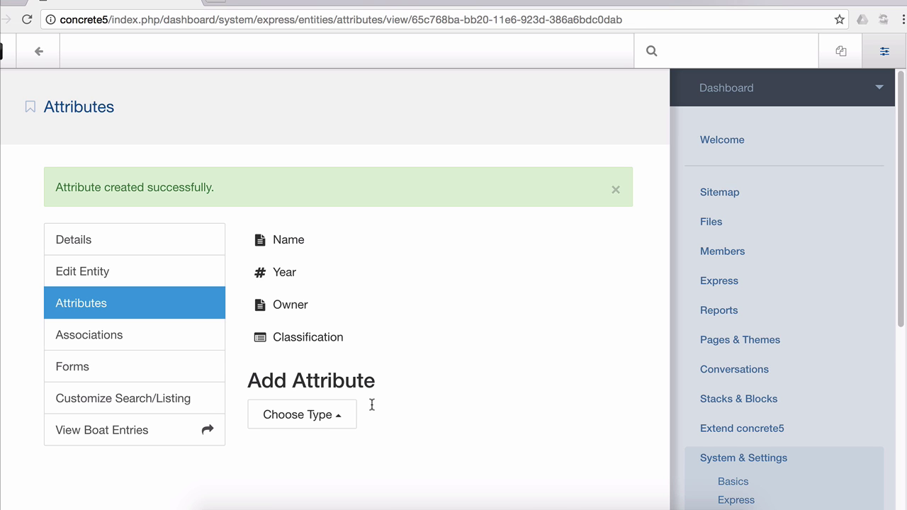
Add and save a One to Many association from Marina to the Boat object
{"action": "scroll", "coordinate": [854, 453], "scroll_direction": "down", "scroll_amount": 5}
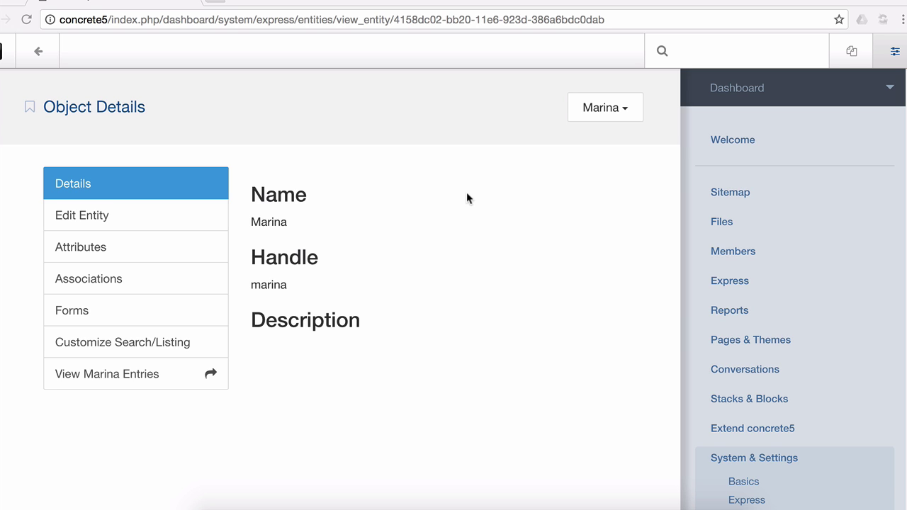
{"action": "left_click", "coordinate": [102, 283]}
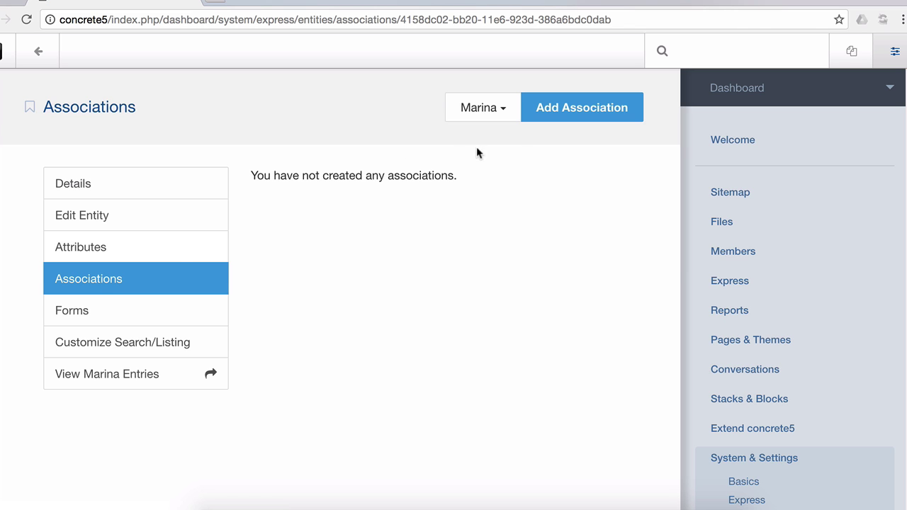
{"action": "left_click", "coordinate": [562, 108]}
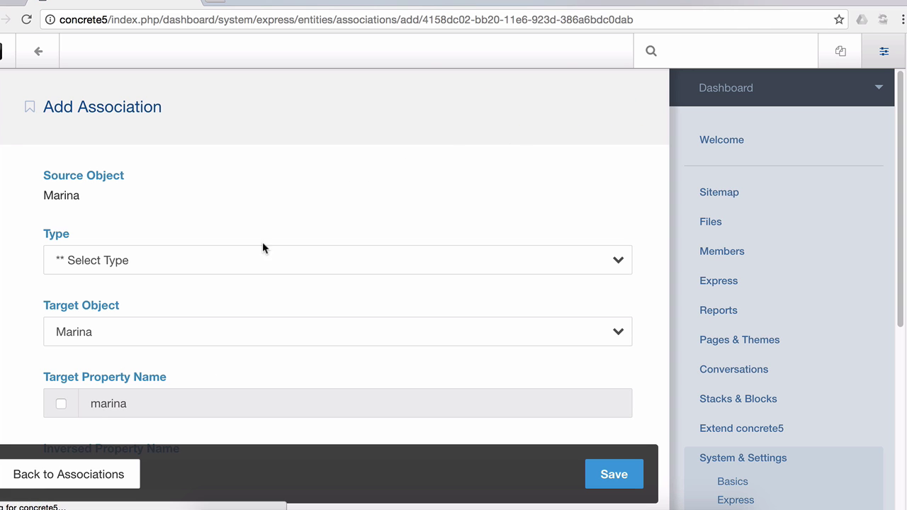
{"action": "left_click", "coordinate": [132, 263]}
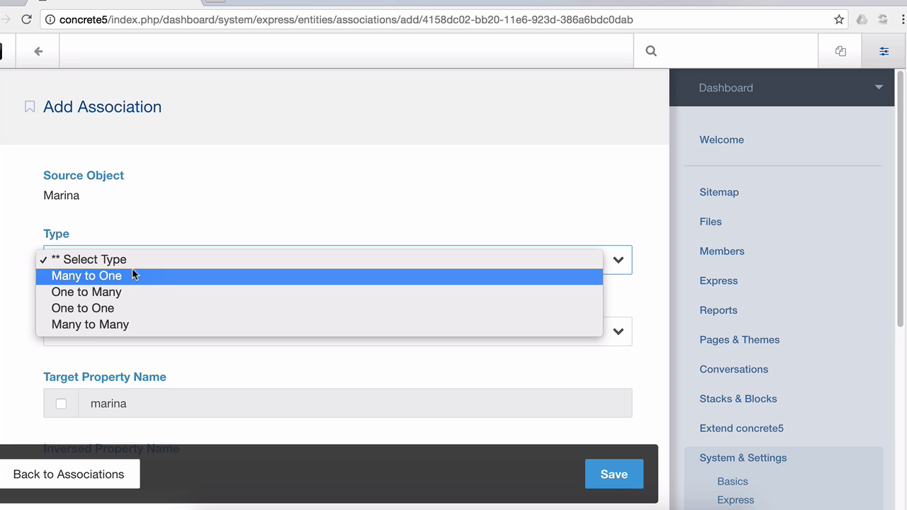
{"action": "left_click", "coordinate": [127, 289]}
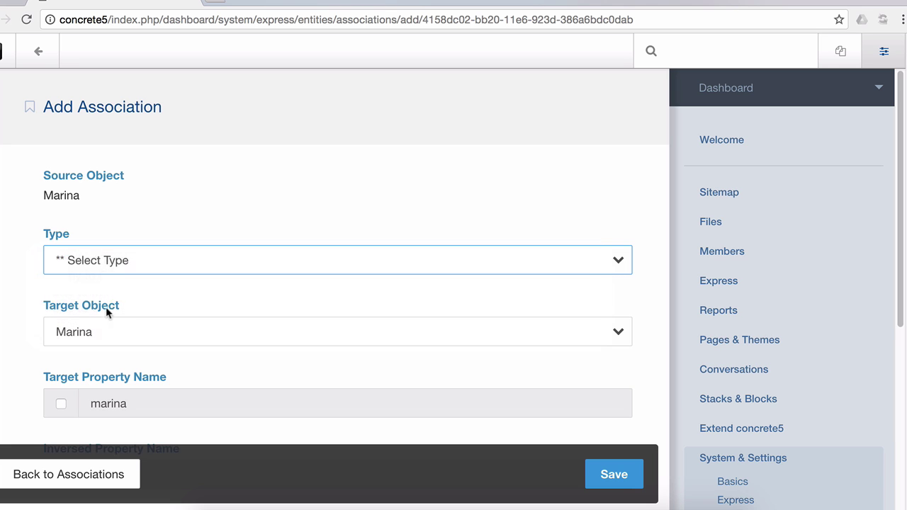
{"action": "left_click", "coordinate": [147, 333]}
{"action": "left_click", "coordinate": [147, 347]}
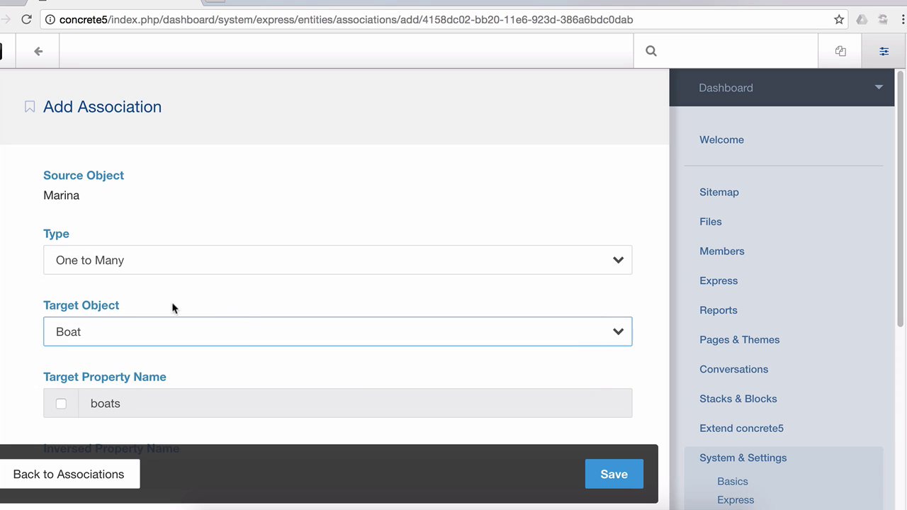
{"action": "scroll", "coordinate": [0, 306], "scroll_direction": "down", "scroll_amount": 3}
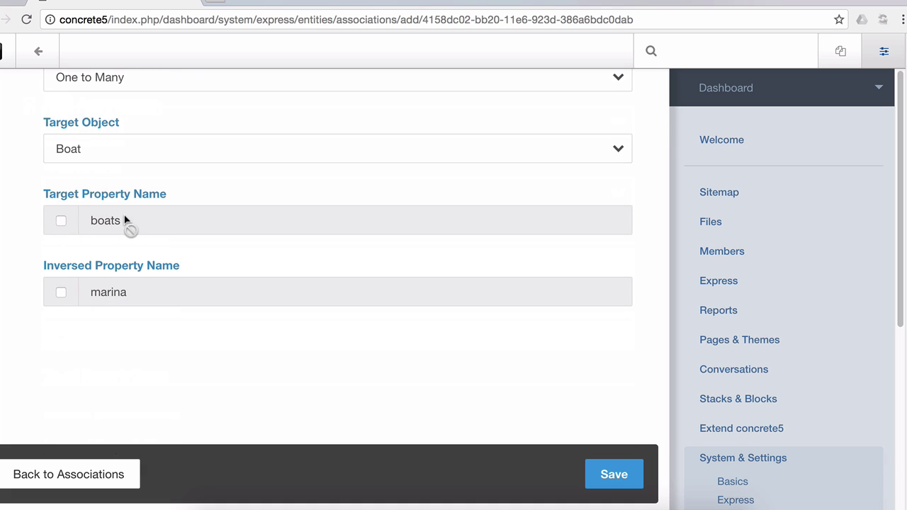
{"action": "left_click", "coordinate": [591, 471]}
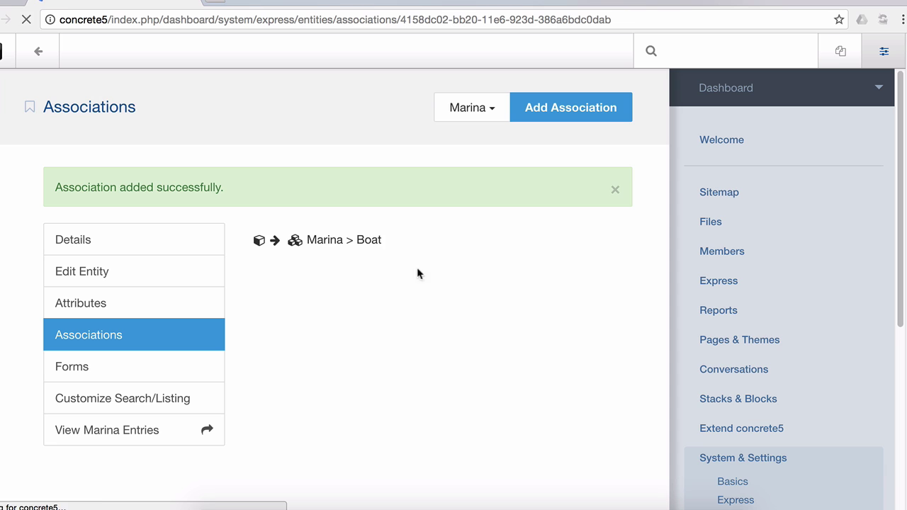
Check Boat's associations for the reverse Marina link, then return to Marina's details
{"action": "scroll", "coordinate": [809, 394], "scroll_direction": "down", "scroll_amount": 5}
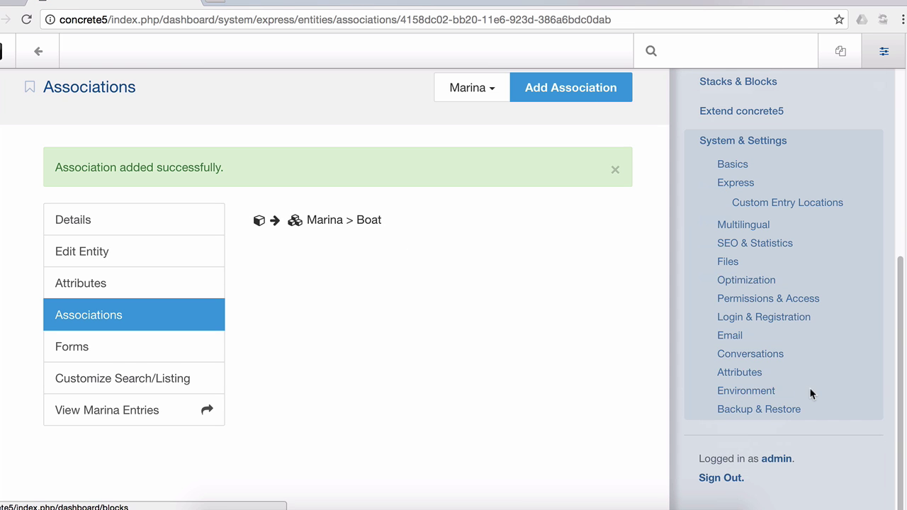
{"action": "left_click", "coordinate": [730, 186]}
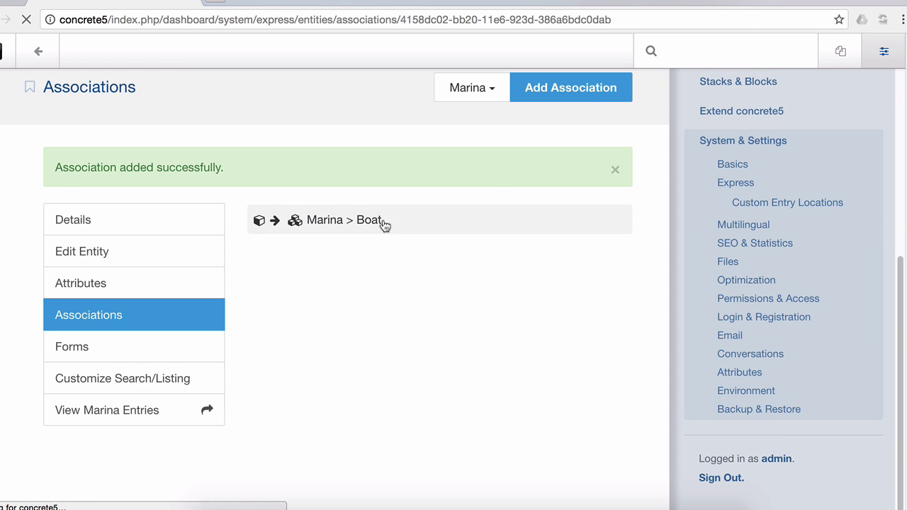
{"action": "left_click", "coordinate": [151, 218]}
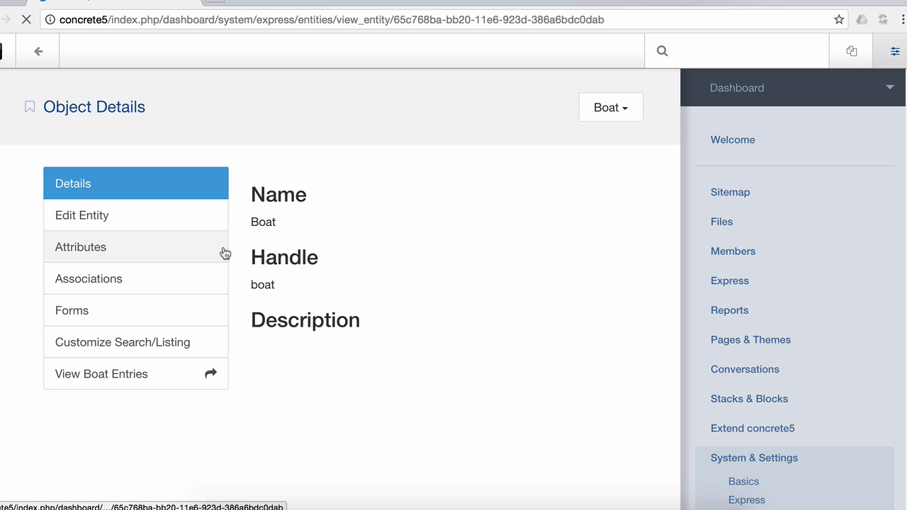
{"action": "left_click", "coordinate": [184, 286]}
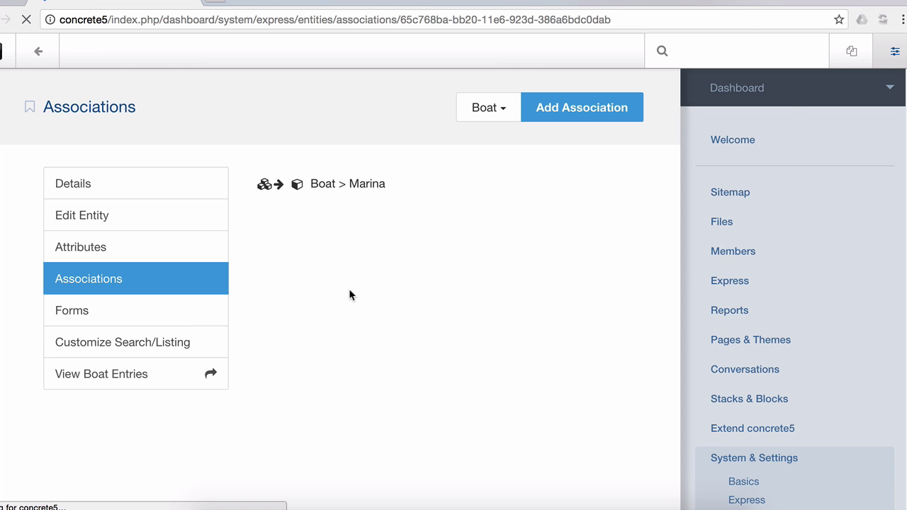
{"action": "left_click", "coordinate": [359, 196]}
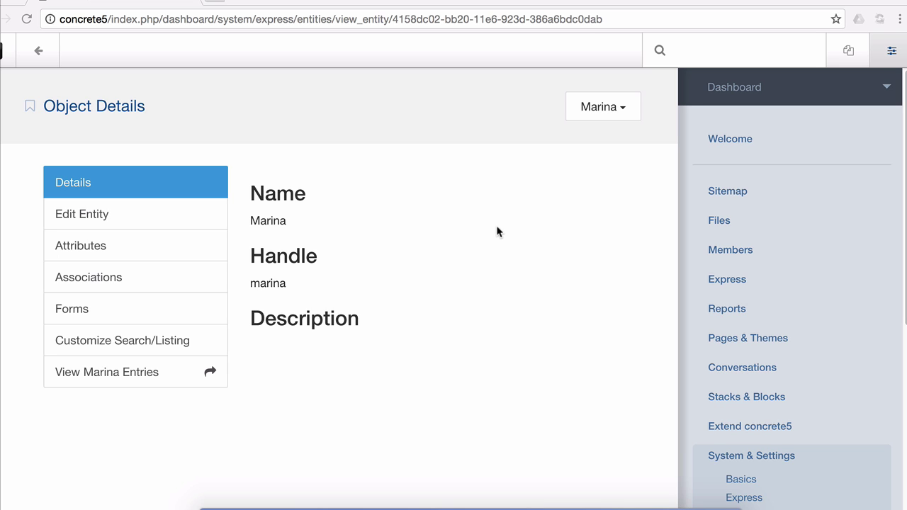
Add an untitled field set to Marina's form holding the Name attribute
{"action": "left_click", "coordinate": [101, 318]}
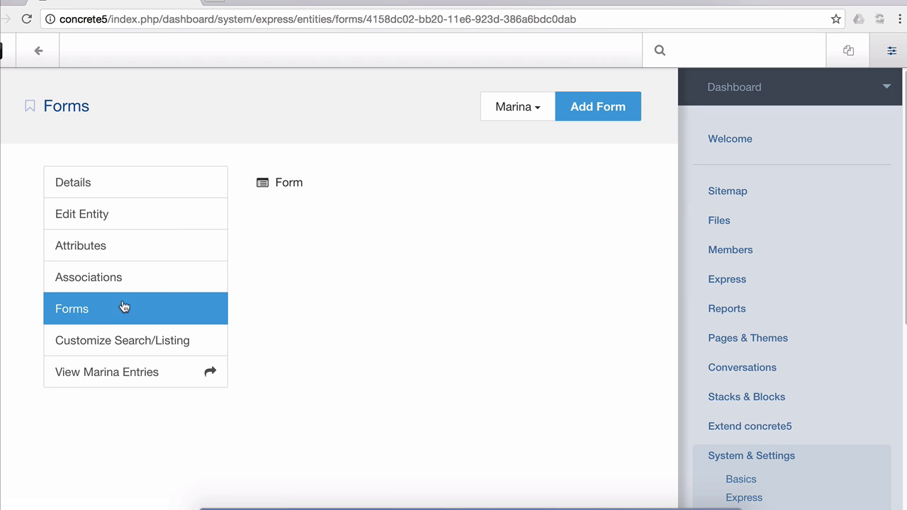
{"action": "left_click", "coordinate": [315, 193]}
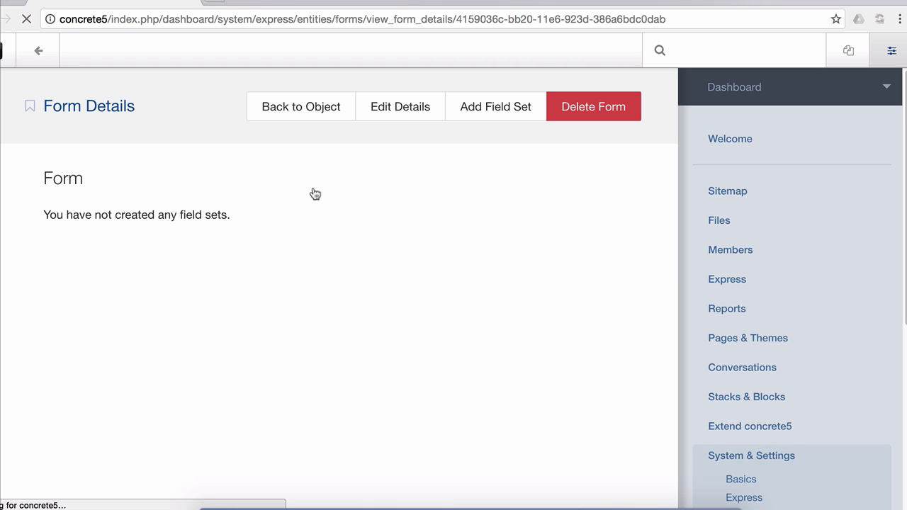
{"action": "left_click", "coordinate": [491, 109]}
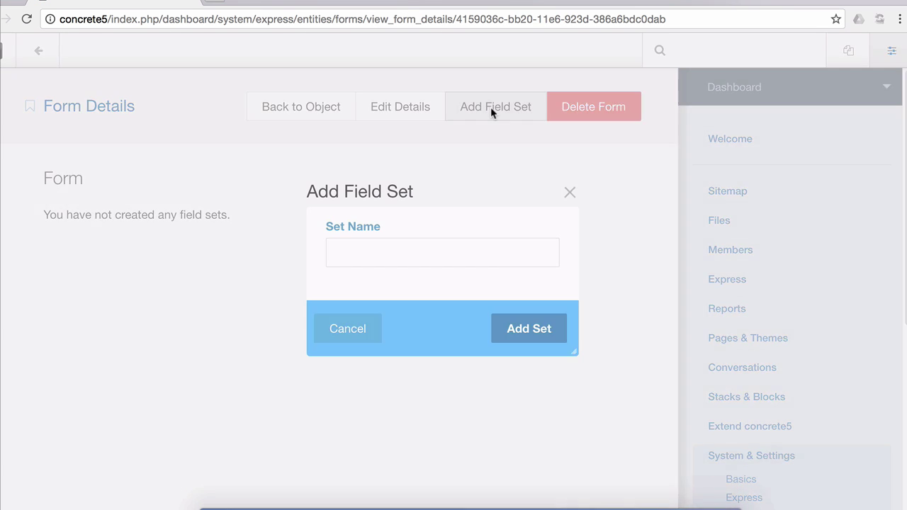
{"action": "left_click", "coordinate": [560, 335]}
{"action": "left_click", "coordinate": [584, 279]}
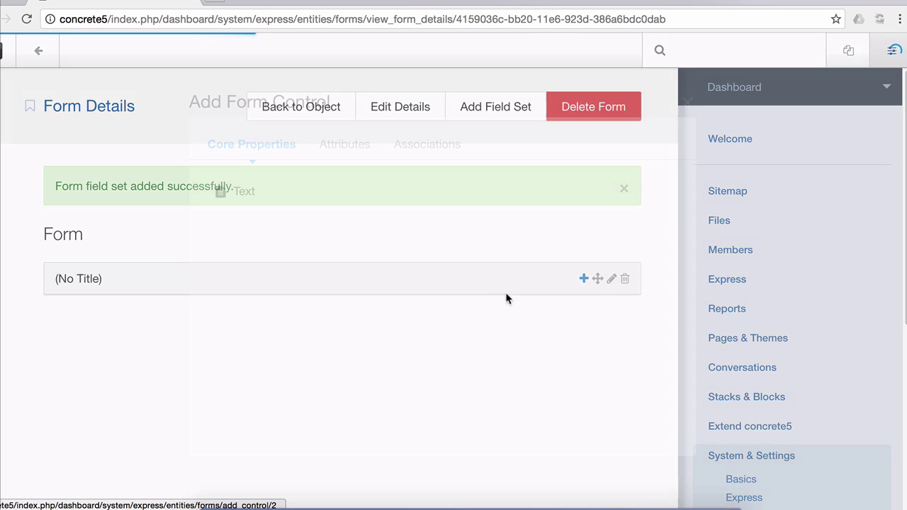
{"action": "left_click", "coordinate": [363, 150]}
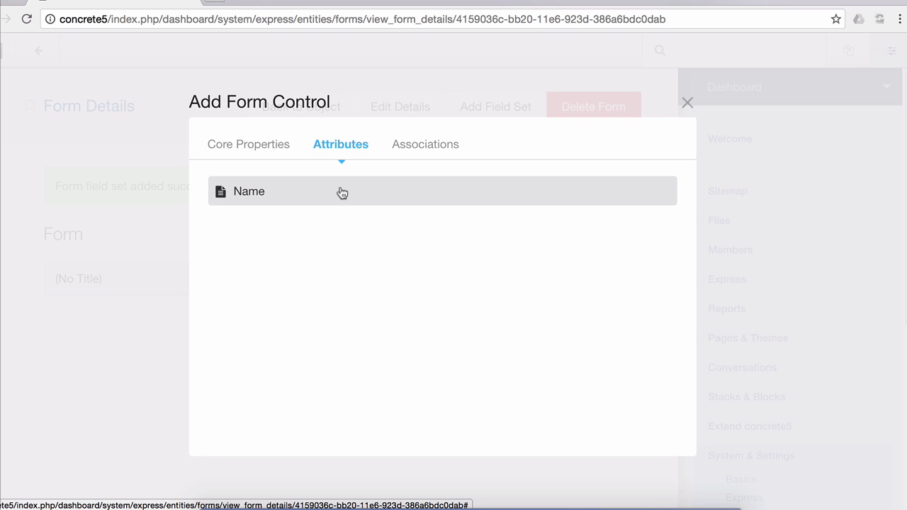
{"action": "left_click", "coordinate": [342, 191]}
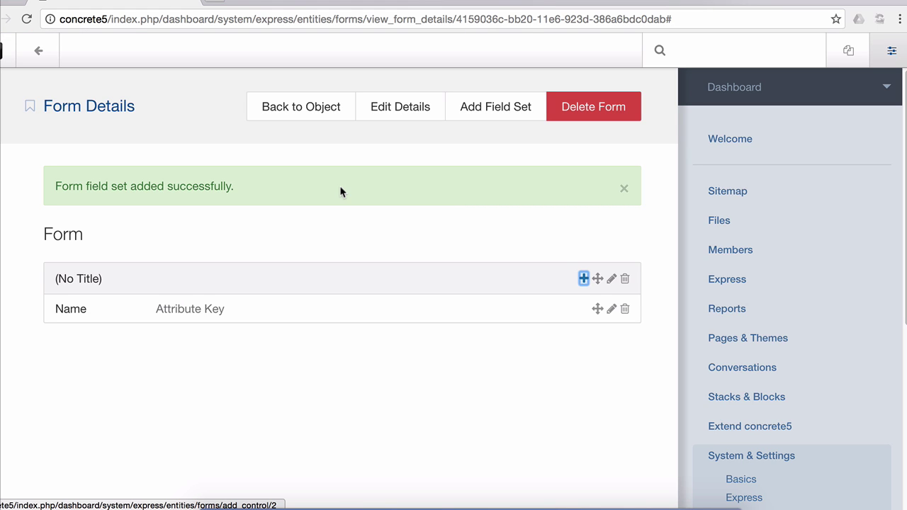
{"action": "left_click", "coordinate": [287, 113]}
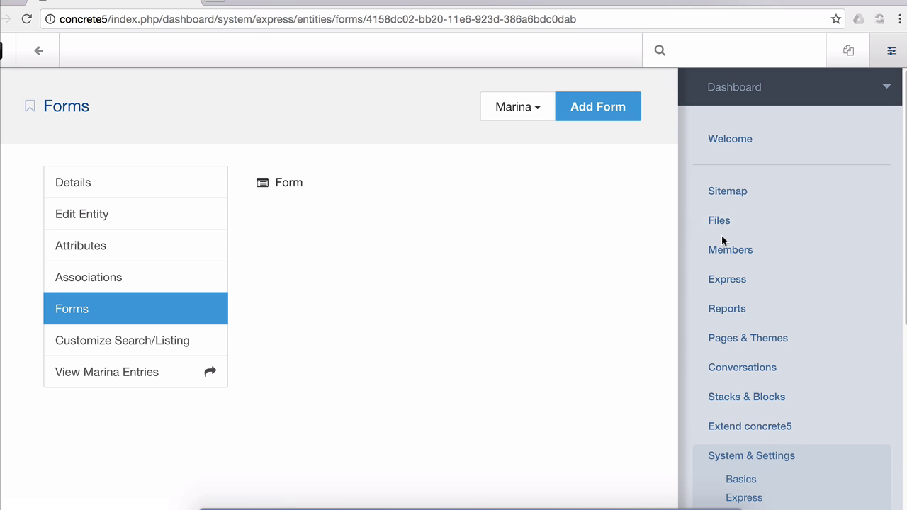
Open the Boat object's form and create a field set named Basics
{"action": "scroll", "coordinate": [721, 241], "scroll_direction": "down", "scroll_amount": 5}
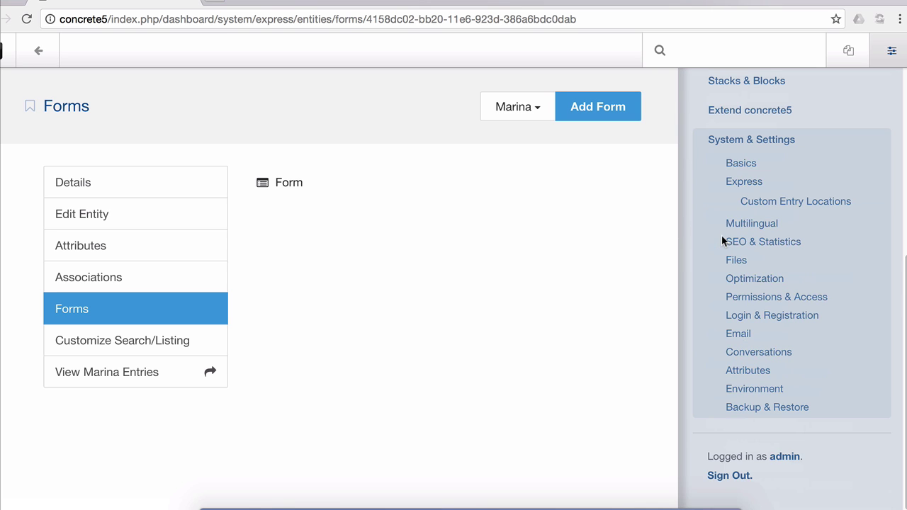
{"action": "left_click", "coordinate": [730, 183]}
{"action": "left_click", "coordinate": [253, 214]}
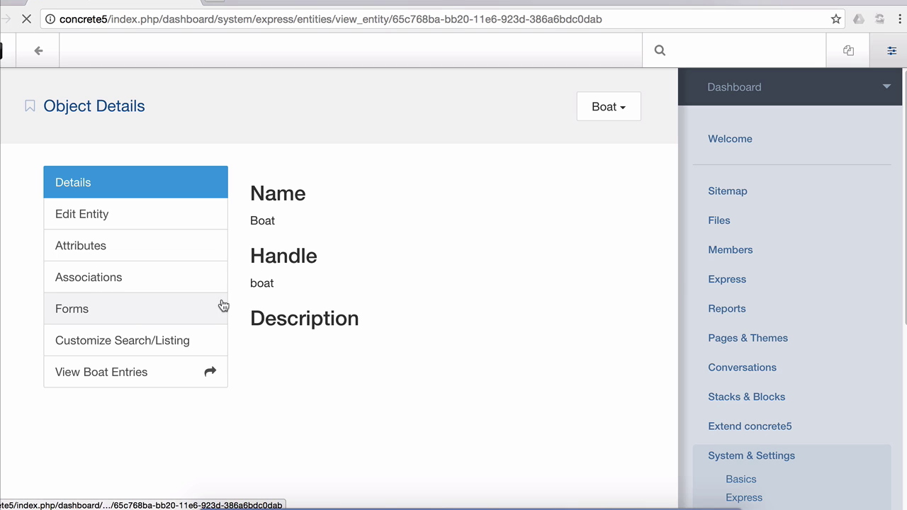
{"action": "left_click", "coordinate": [222, 307]}
{"action": "left_click", "coordinate": [516, 196]}
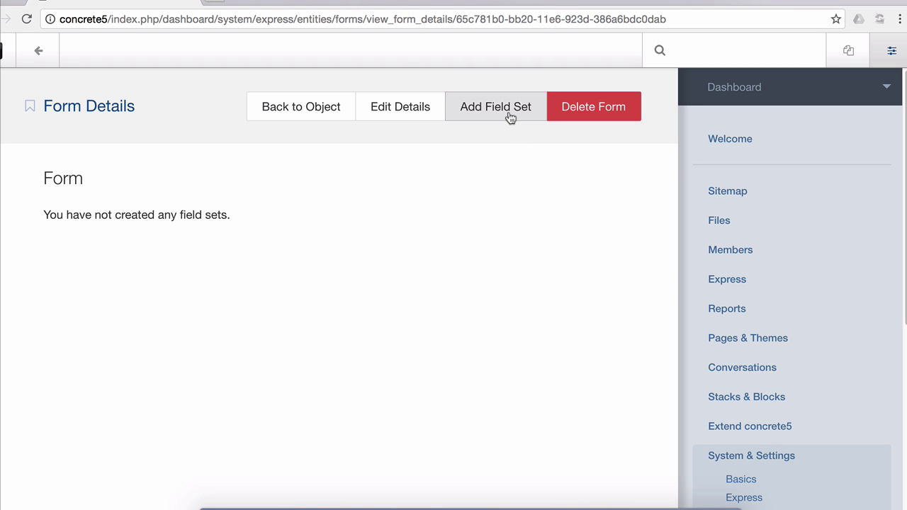
{"action": "left_click", "coordinate": [511, 117]}
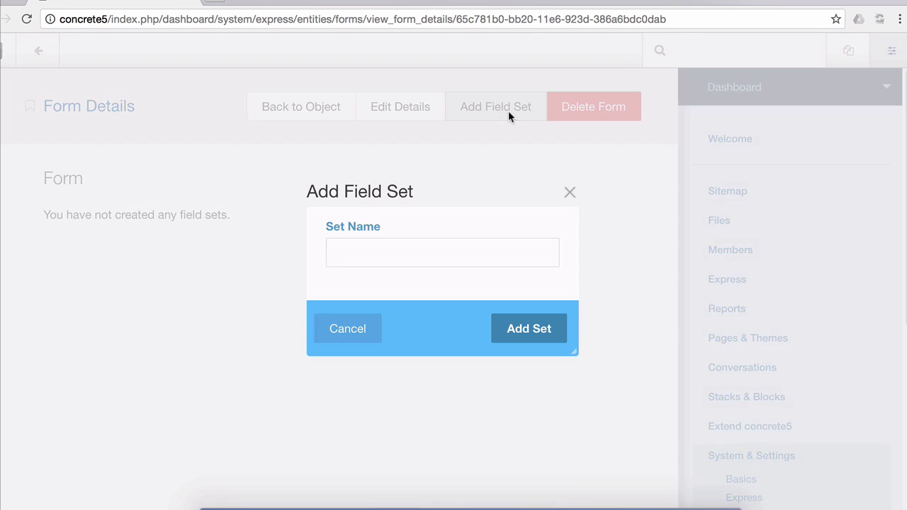
{"action": "left_click", "coordinate": [397, 243]}
{"action": "type", "text": "Basics"}
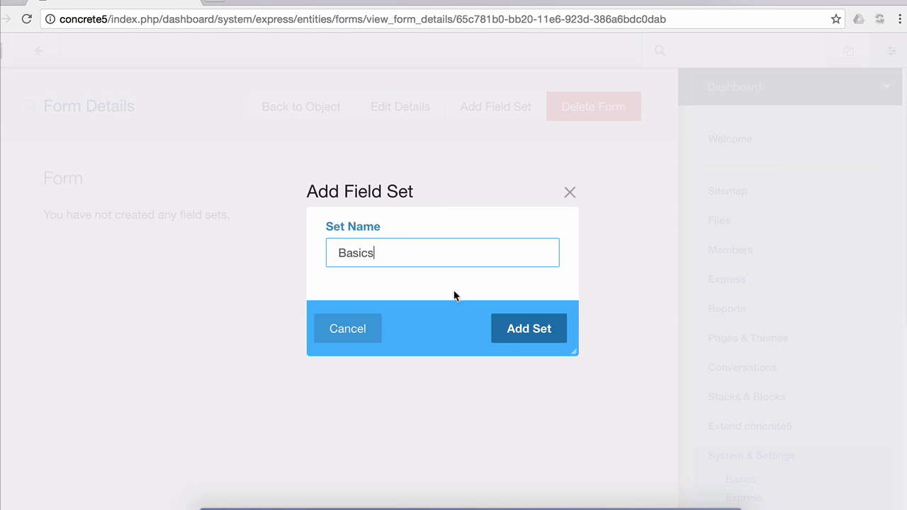
{"action": "left_click", "coordinate": [517, 336]}
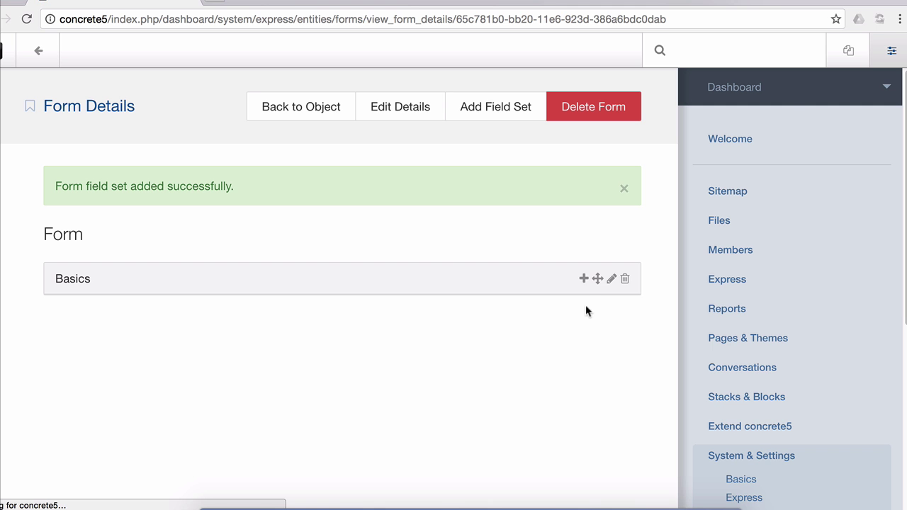
Add the Name, Year, Owner and Classification attributes to the Basics field set
{"action": "left_click", "coordinate": [583, 278]}
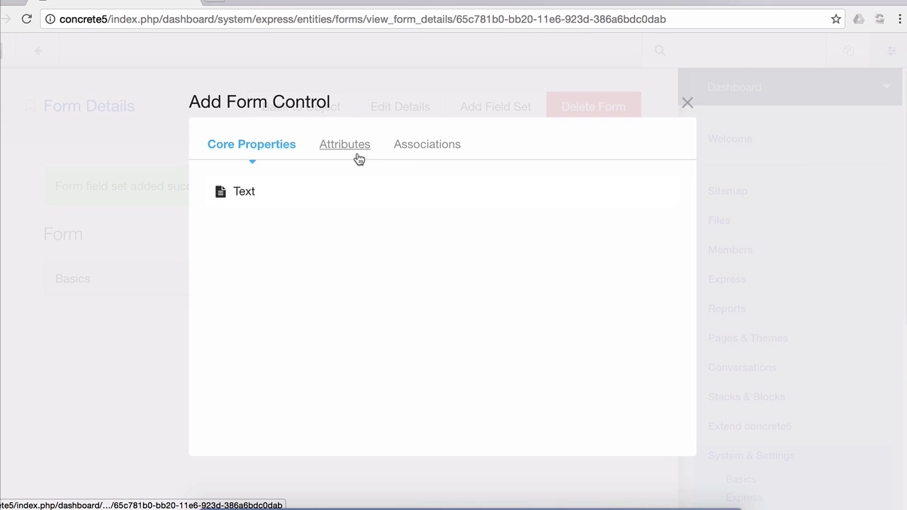
{"action": "left_click", "coordinate": [357, 150]}
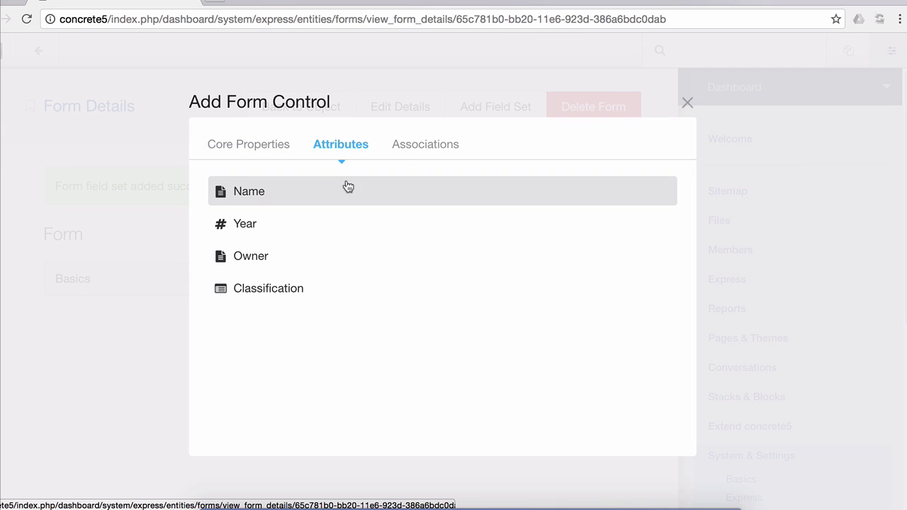
{"action": "left_click", "coordinate": [365, 191]}
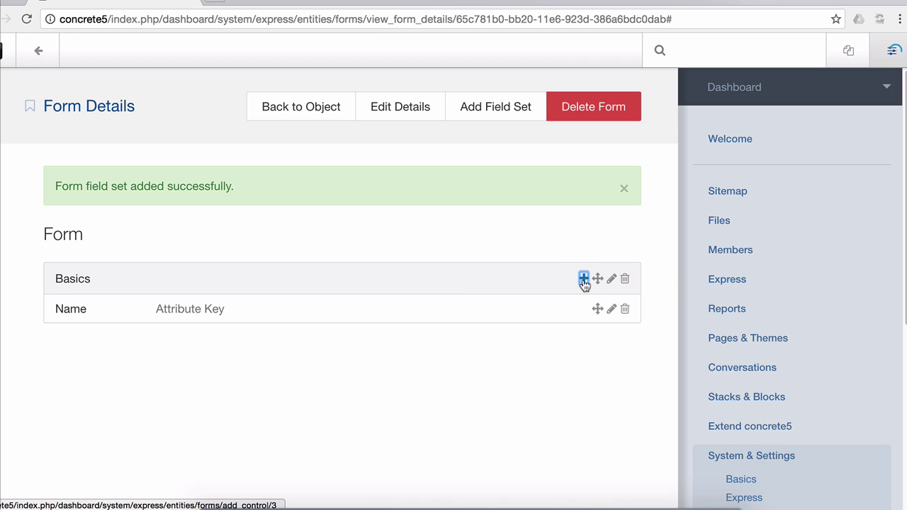
{"action": "left_click", "coordinate": [584, 278]}
{"action": "left_click", "coordinate": [376, 145]}
{"action": "left_click", "coordinate": [344, 228]}
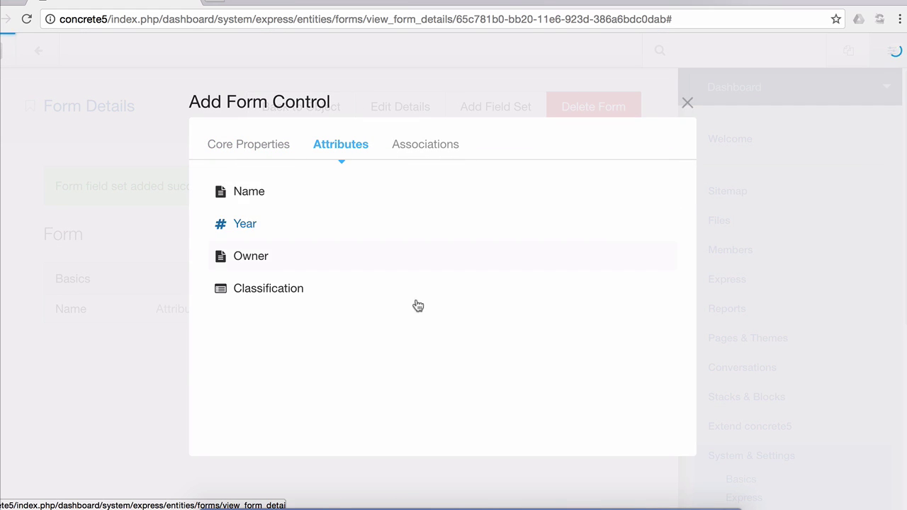
{"action": "left_click", "coordinate": [584, 278]}
{"action": "left_click", "coordinate": [341, 144]}
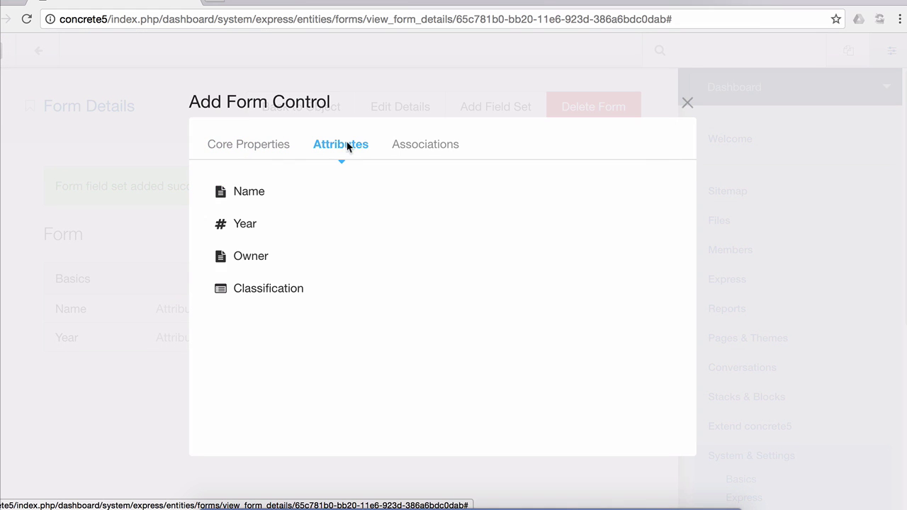
{"action": "left_click", "coordinate": [346, 258]}
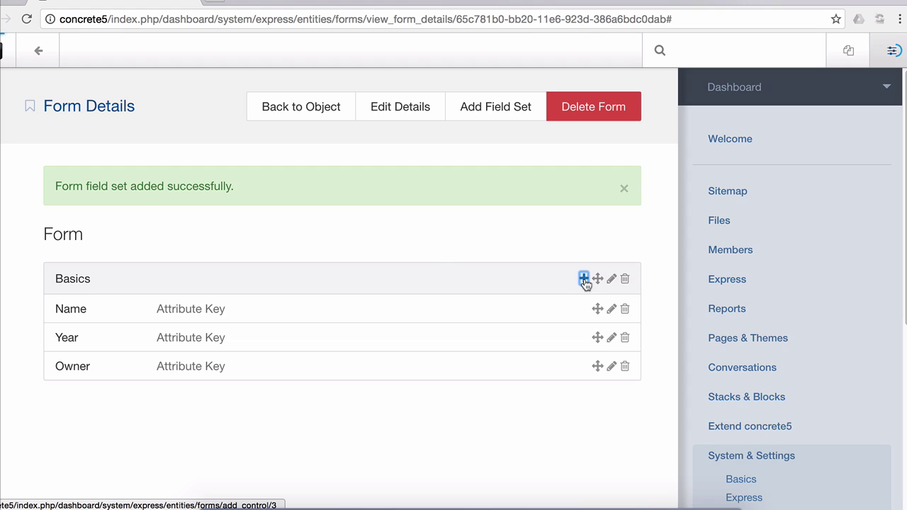
{"action": "left_click", "coordinate": [585, 280]}
{"action": "left_click", "coordinate": [341, 143]}
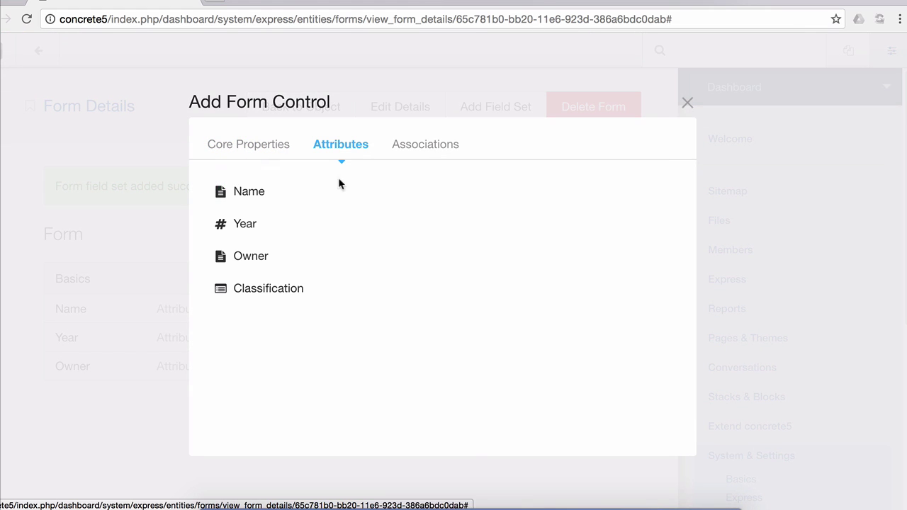
{"action": "left_click", "coordinate": [330, 284]}
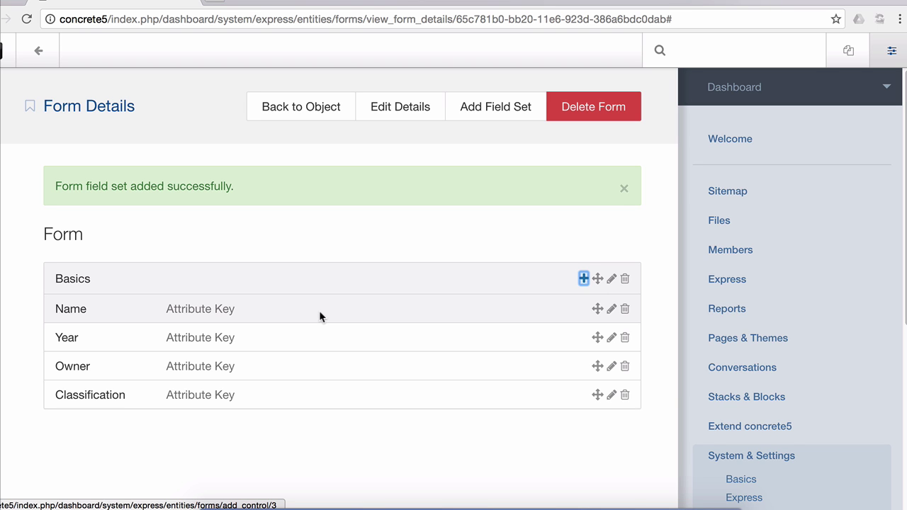
Create a second field set named Marina on Boat's form
{"action": "left_click", "coordinate": [509, 121]}
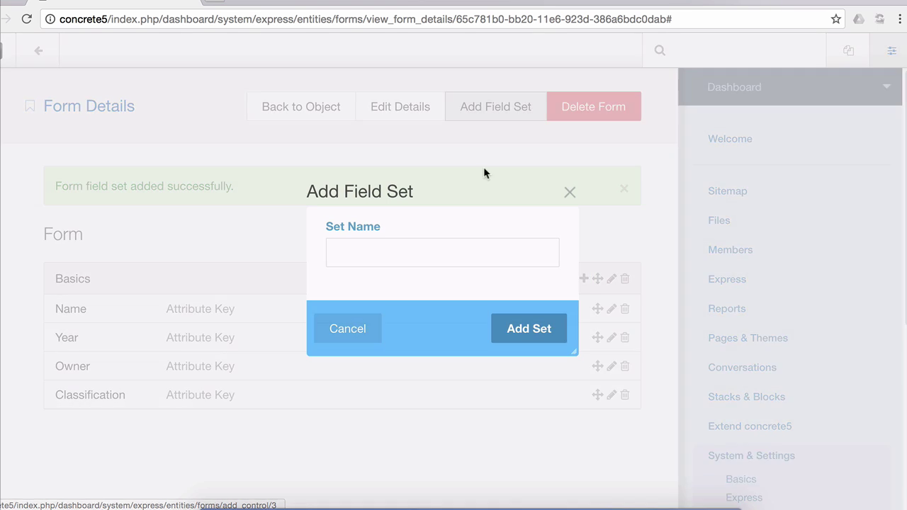
{"action": "left_click", "coordinate": [396, 248]}
{"action": "type", "text": "Marina"}
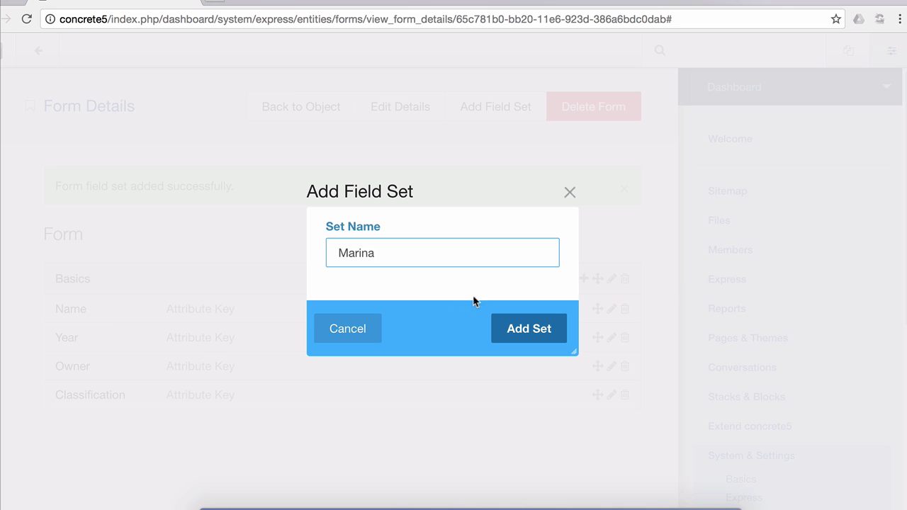
{"action": "left_click", "coordinate": [523, 328]}
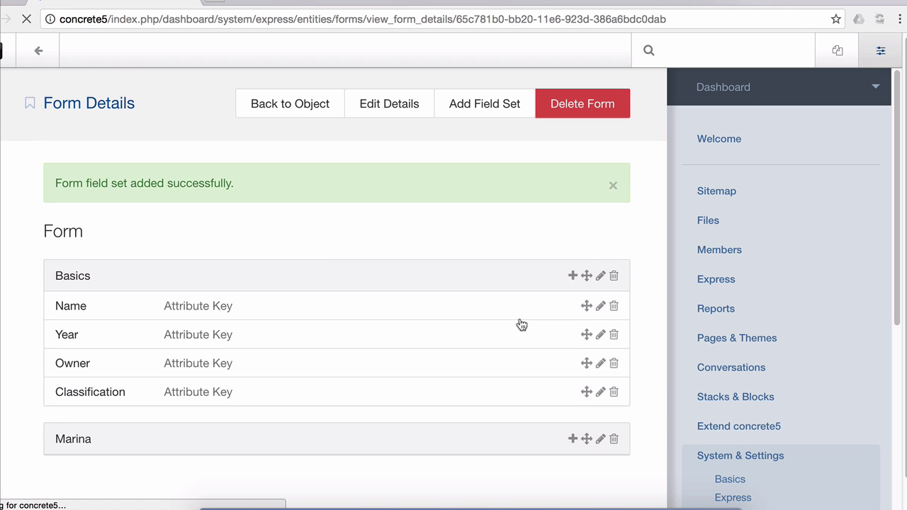
Put the Boat > Marina association into the Marina field set
{"action": "scroll", "coordinate": [521, 324], "scroll_direction": "down", "scroll_amount": 1}
{"action": "left_click", "coordinate": [571, 406]}
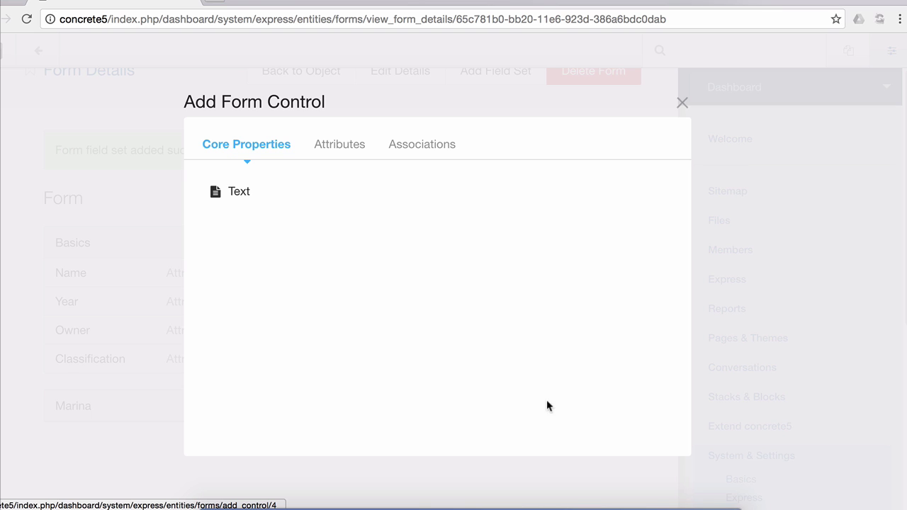
{"action": "left_click", "coordinate": [416, 149]}
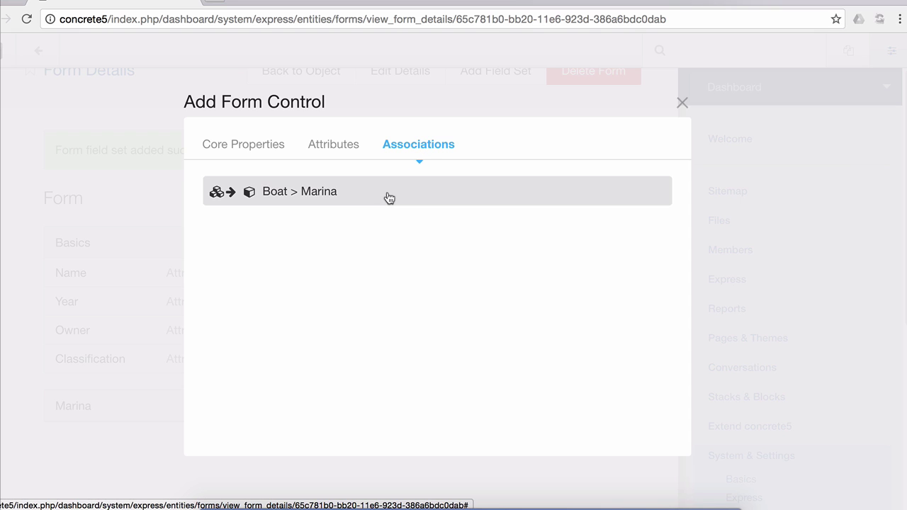
{"action": "left_click", "coordinate": [359, 201]}
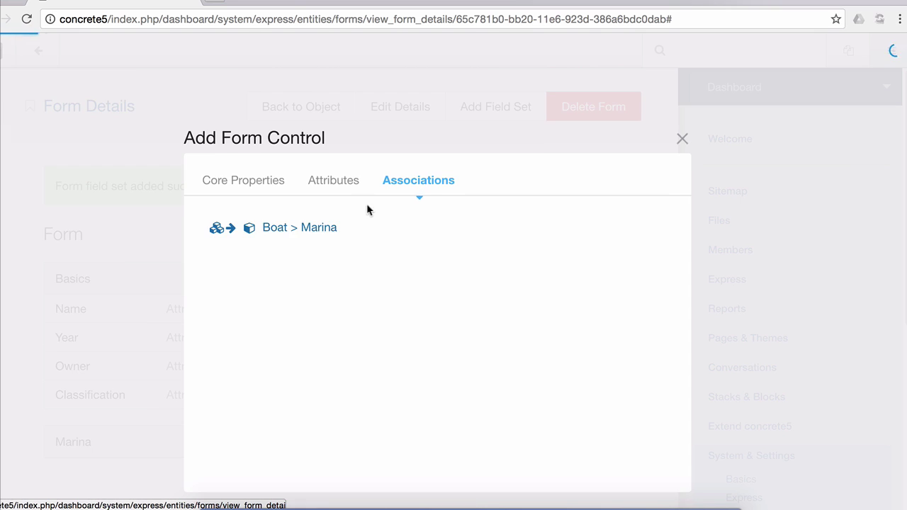
{"action": "scroll", "coordinate": [382, 269], "scroll_direction": "down", "scroll_amount": 2}
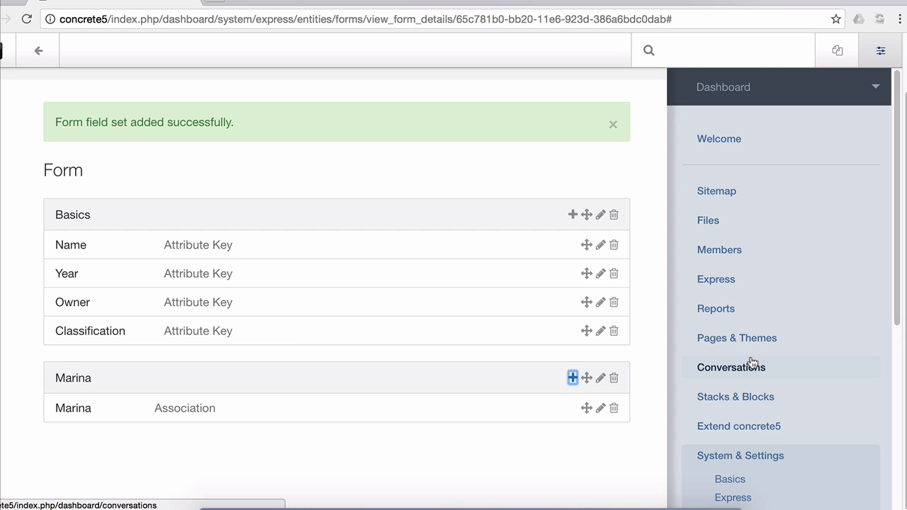
Start a new Marina entry and save it as Golden Beach Marina
{"action": "left_click", "coordinate": [747, 278]}
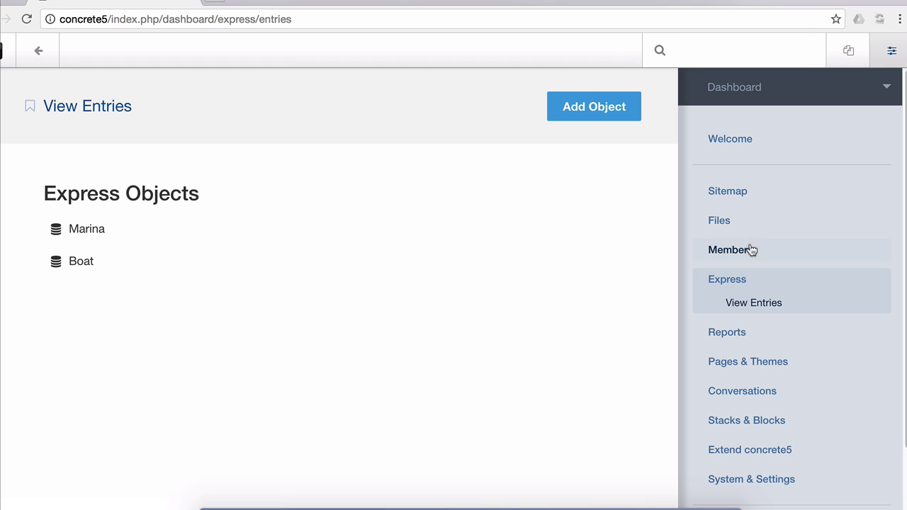
{"action": "left_click", "coordinate": [168, 239]}
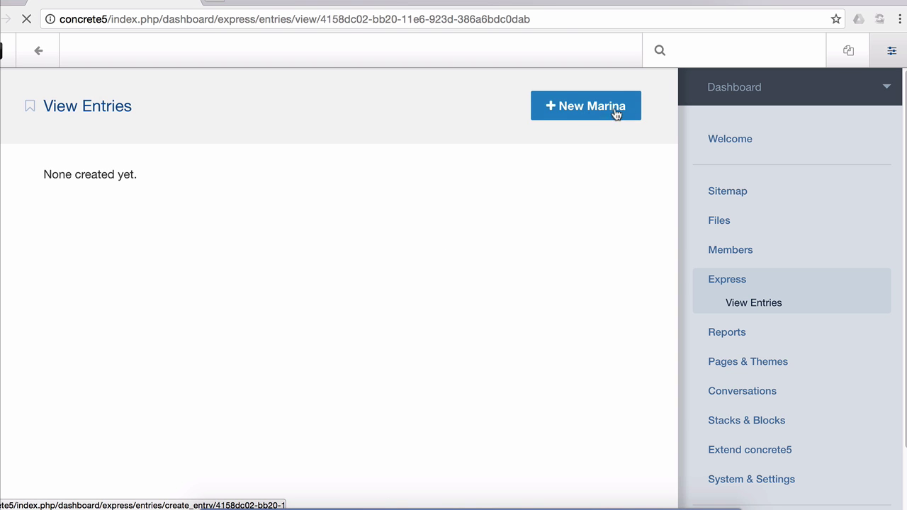
{"action": "left_click", "coordinate": [586, 111]}
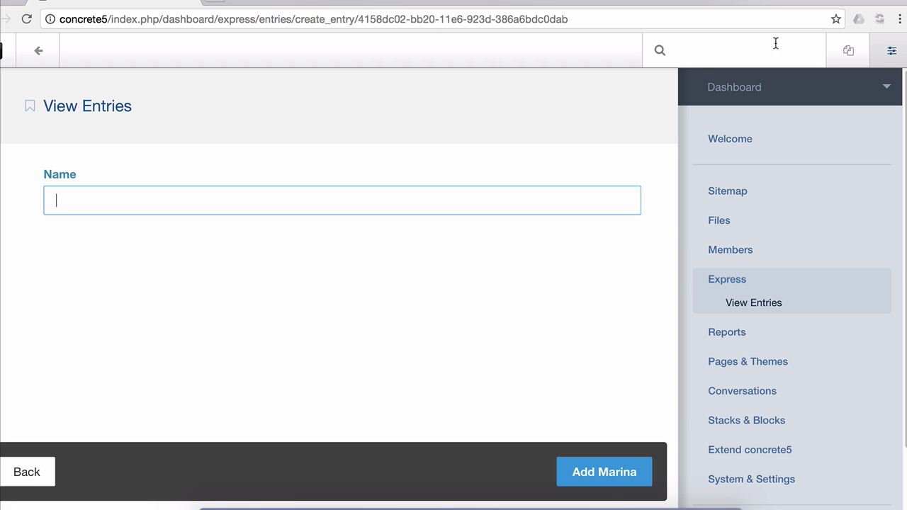
{"action": "left_click", "coordinate": [847, 53]}
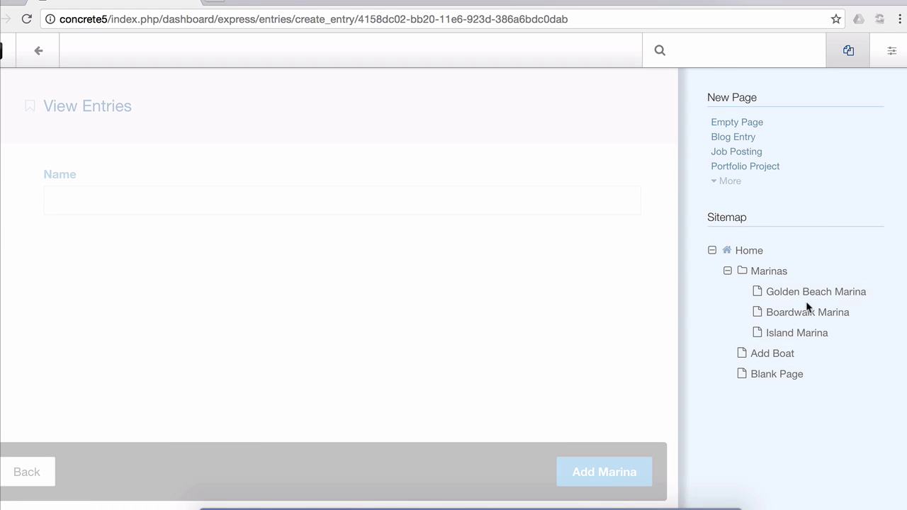
{"action": "left_click", "coordinate": [885, 52]}
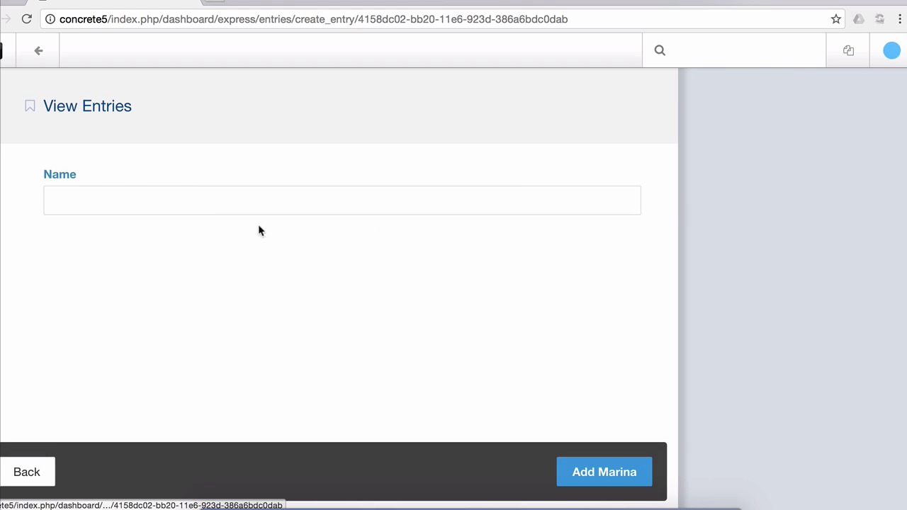
{"action": "left_click", "coordinate": [178, 199]}
{"action": "type", "text": "Golden Beach Marin"}
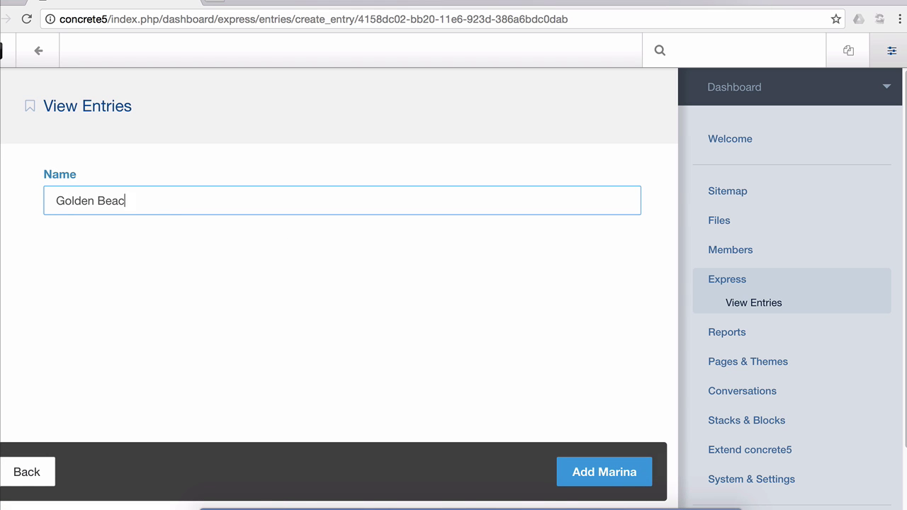
{"action": "type", "text": "a"}
{"action": "left_click", "coordinate": [589, 471]}
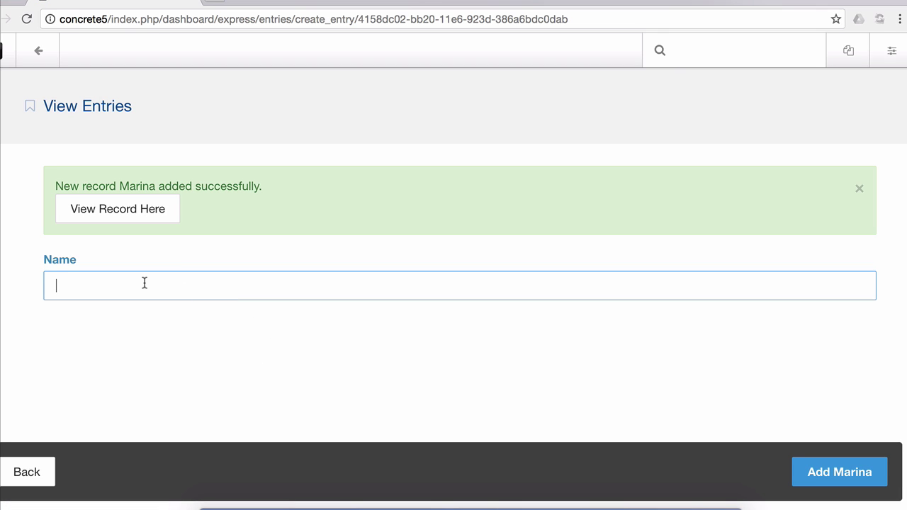
Add Boardwalk Marina and Island Marina as further Marina entries
{"action": "type", "text": "Boardwalk Marina"}
{"action": "key", "text": "Return"}
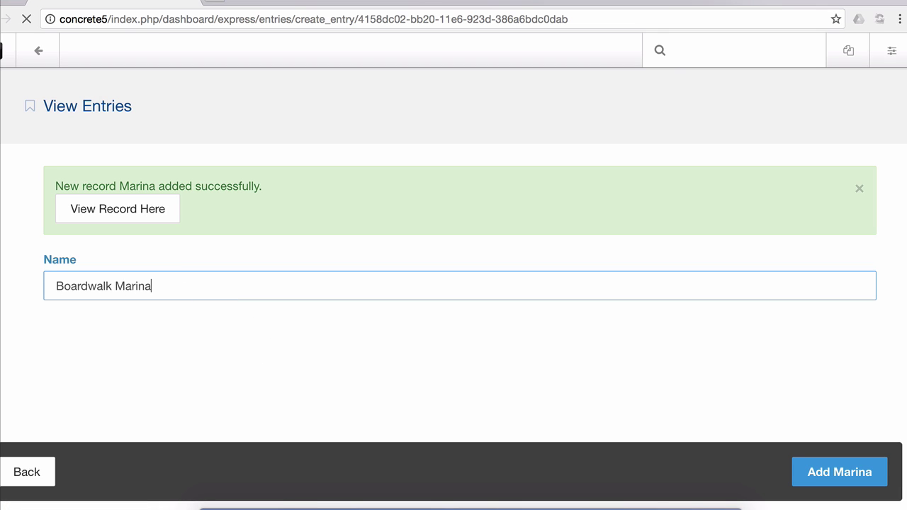
{"action": "type", "text": "Is"}
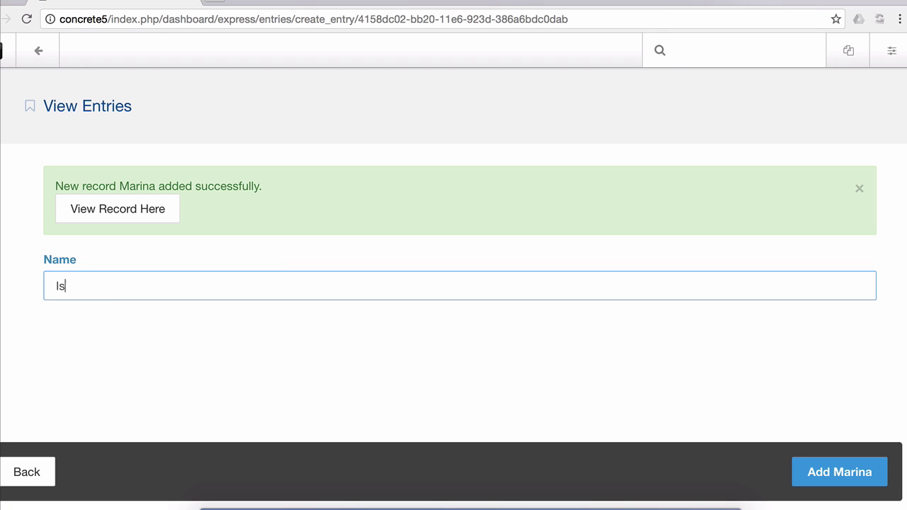
{"action": "type", "text": "land Marina"}
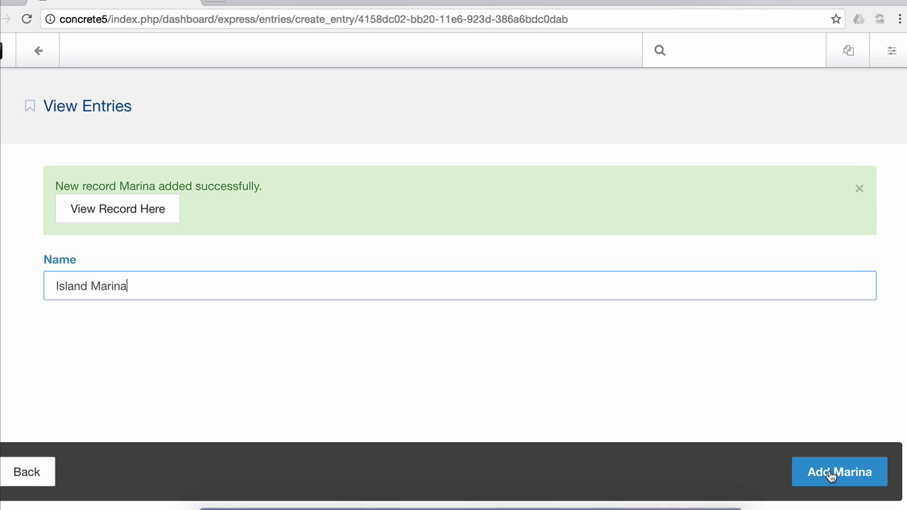
{"action": "left_click", "coordinate": [828, 473]}
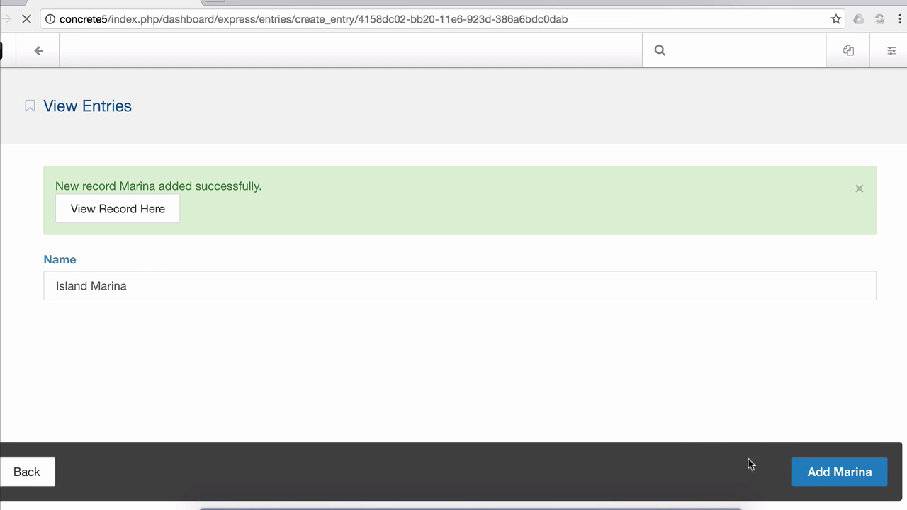
Start a new Boat entry named Minnow, year 1996, and fill in the owner's name
{"action": "left_click", "coordinate": [46, 471]}
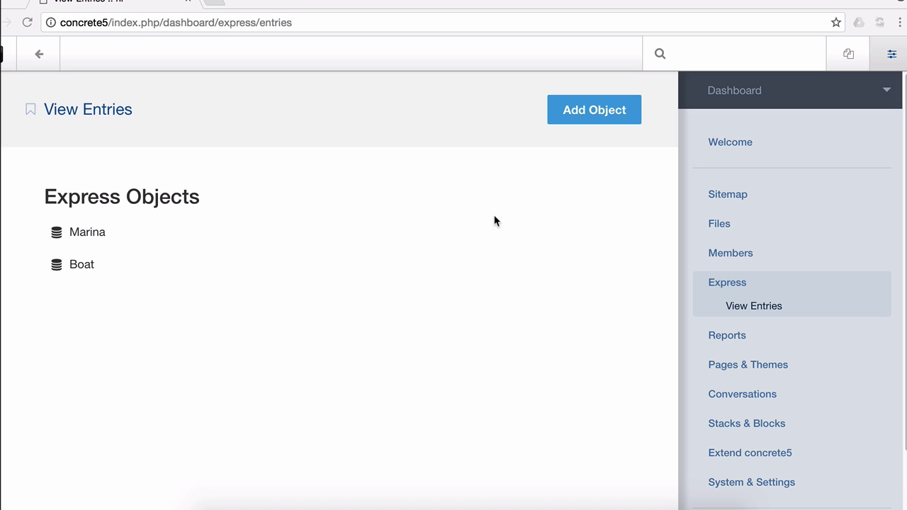
{"action": "left_click", "coordinate": [182, 263]}
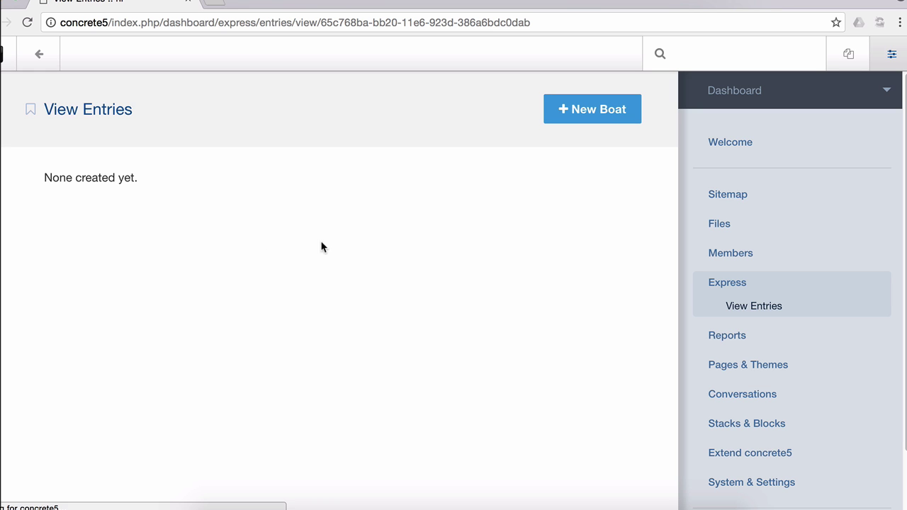
{"action": "left_click", "coordinate": [602, 109]}
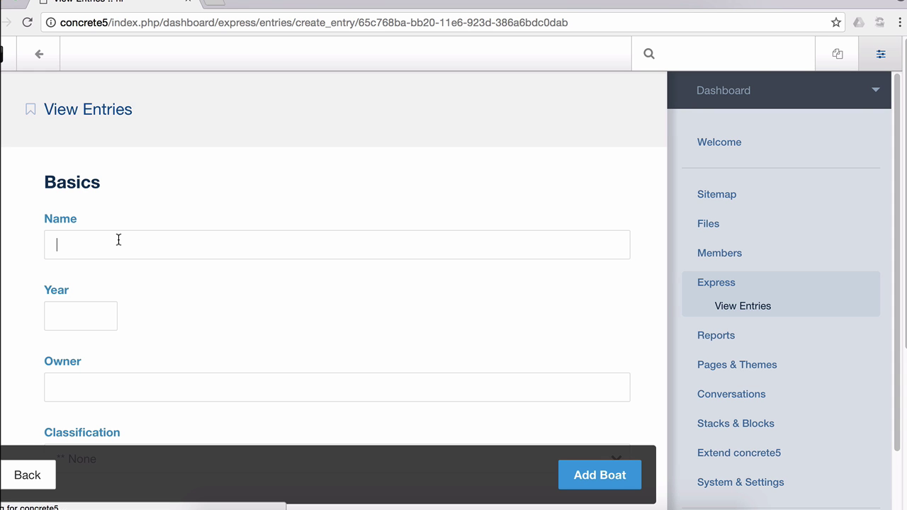
{"action": "type", "text": "Minnow"}
{"action": "key", "text": "Tab"}
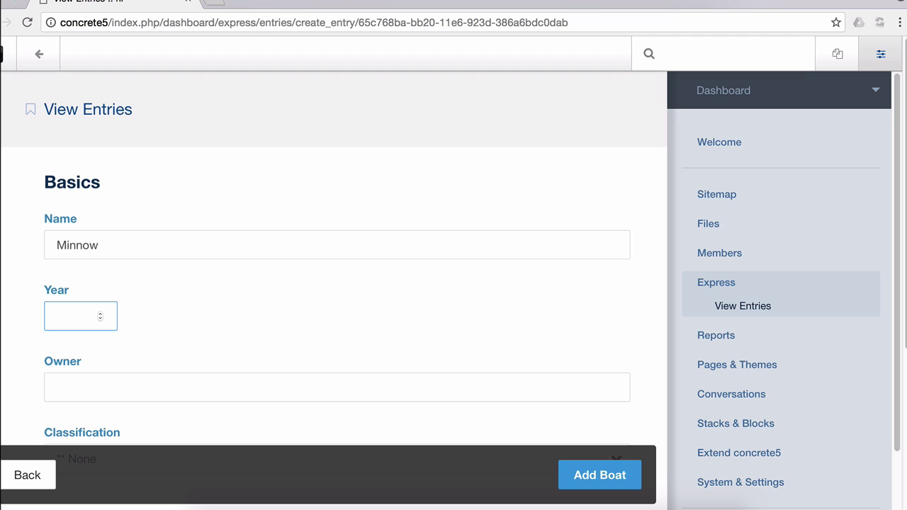
{"action": "type", "text": "1996"}
{"action": "key", "text": "Tab"}
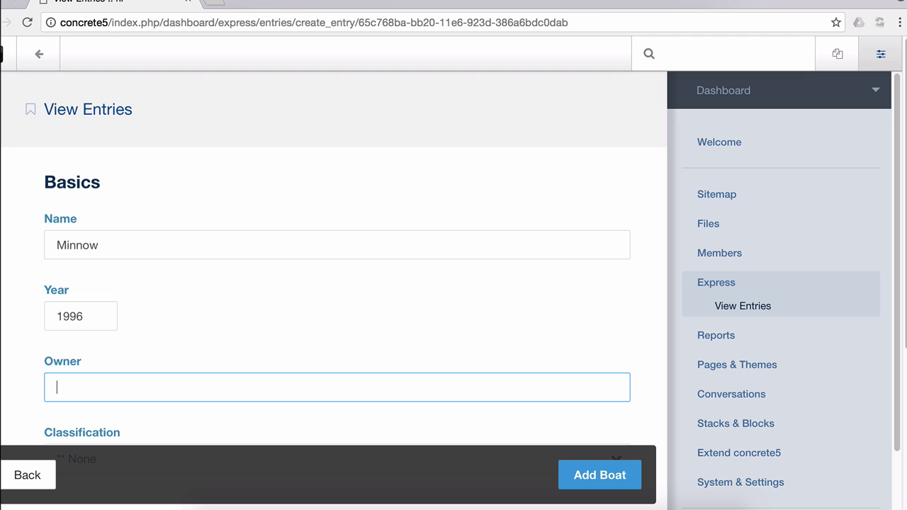
{"action": "type", "text": "Andrew Embler"}
{"action": "key", "text": "Tab"}
Set classification Class I, link Boardwalk Marina, and save the Minnow boat
{"action": "scroll", "coordinate": [127, 190], "scroll_direction": "down", "scroll_amount": 4}
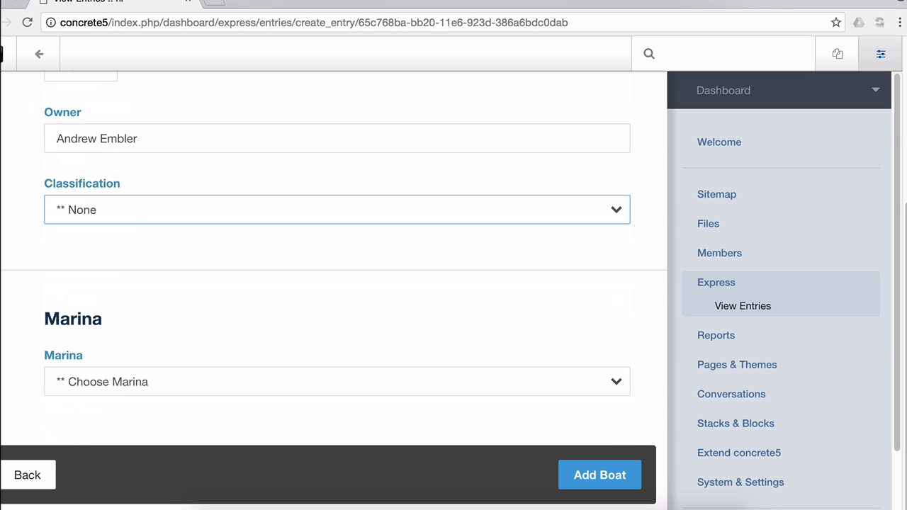
{"action": "left_click", "coordinate": [128, 207]}
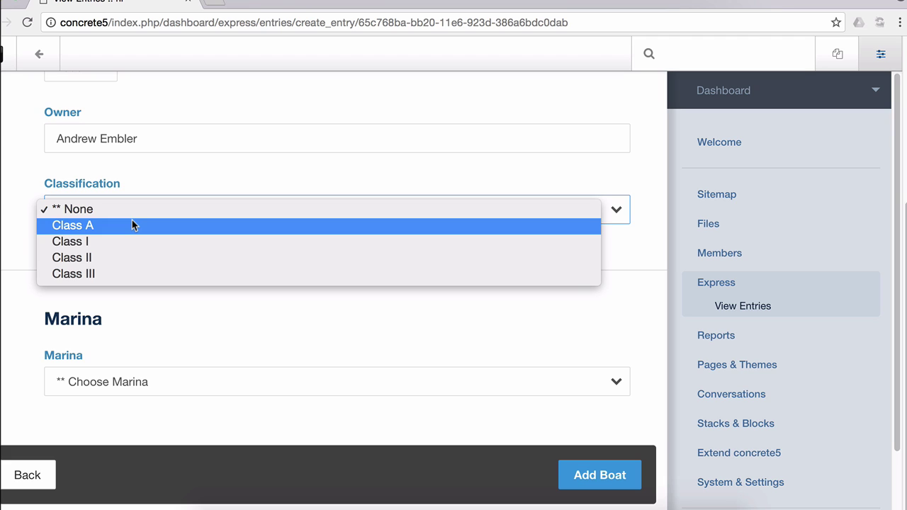
{"action": "left_click", "coordinate": [133, 241]}
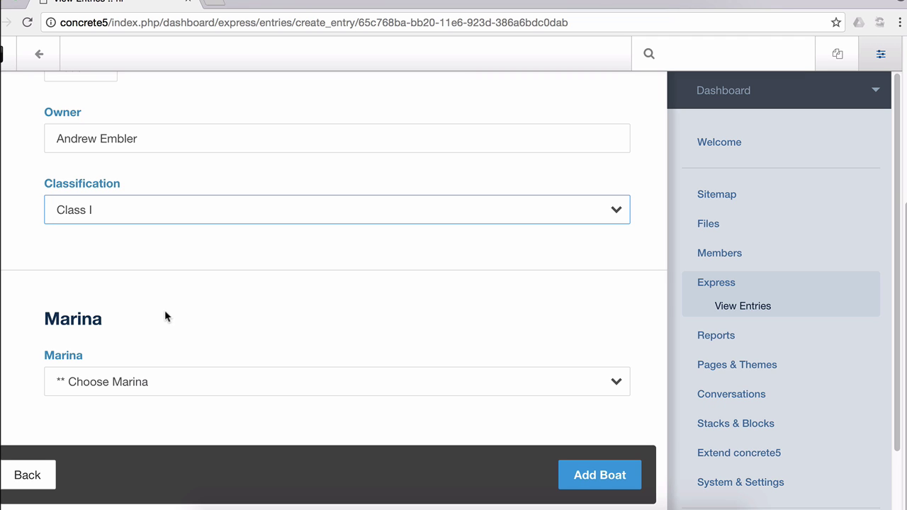
{"action": "left_click", "coordinate": [172, 397]}
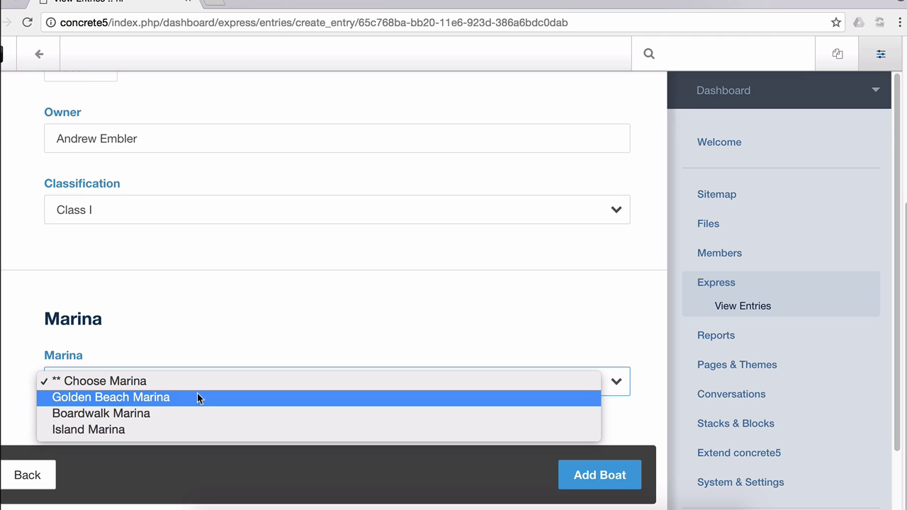
{"action": "left_click", "coordinate": [195, 413]}
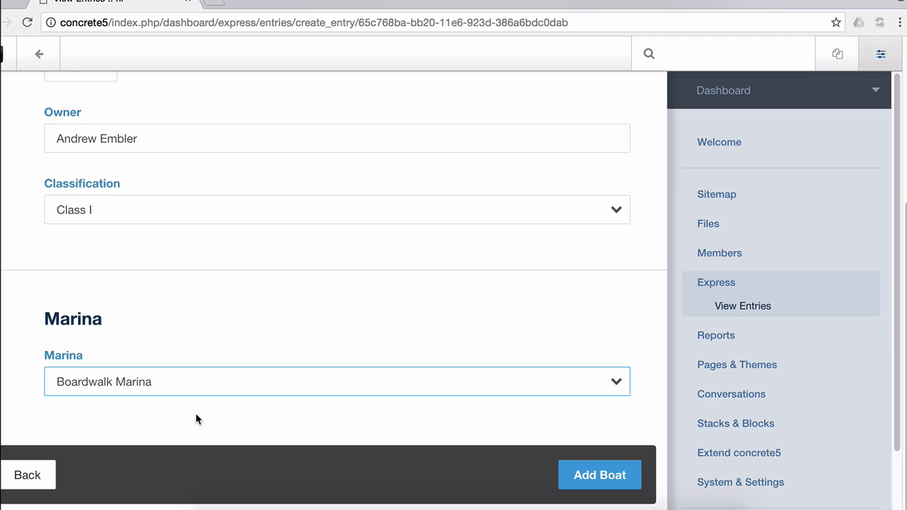
{"action": "left_click", "coordinate": [614, 488]}
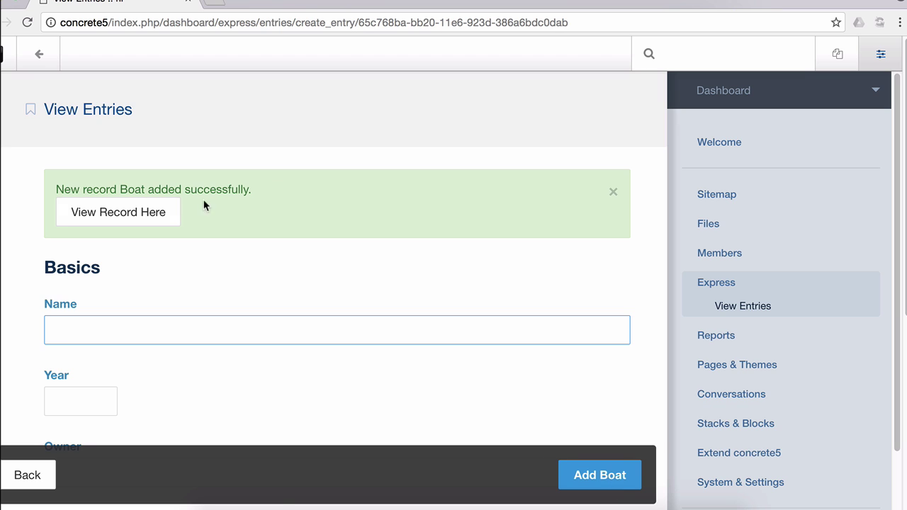
From the saved Minnow boat record, follow its Marina link to the Boardwalk Marina entry
{"action": "left_click", "coordinate": [177, 208]}
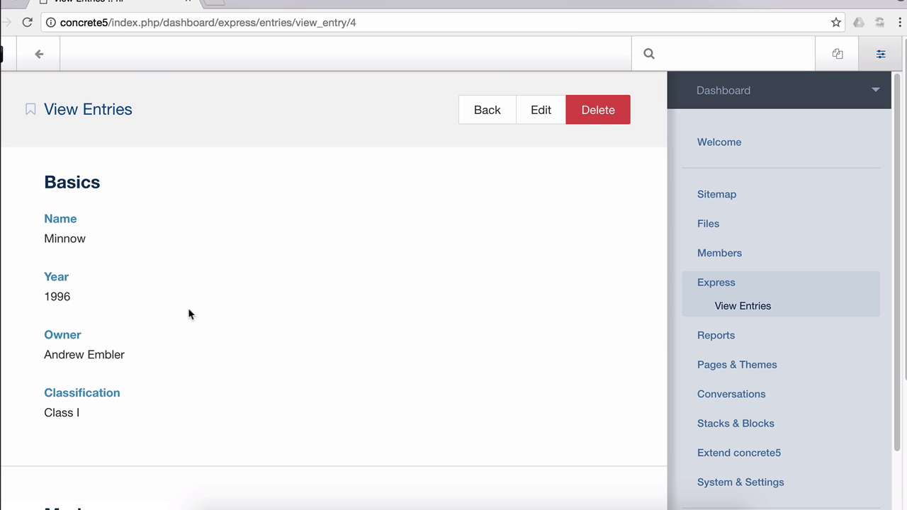
{"action": "scroll", "coordinate": [185, 308], "scroll_direction": "down", "scroll_amount": 3}
{"action": "scroll", "coordinate": [185, 308], "scroll_direction": "up", "scroll_amount": 2}
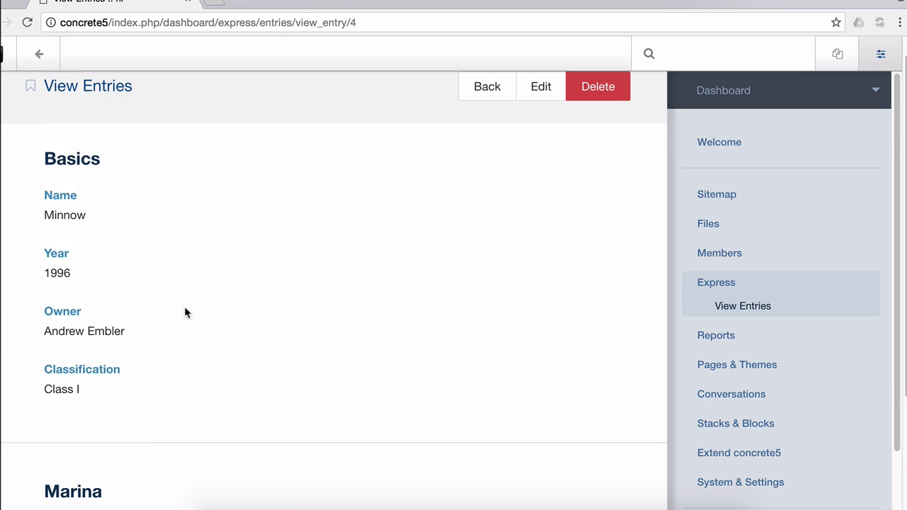
{"action": "scroll", "coordinate": [184, 310], "scroll_direction": "down", "scroll_amount": 3}
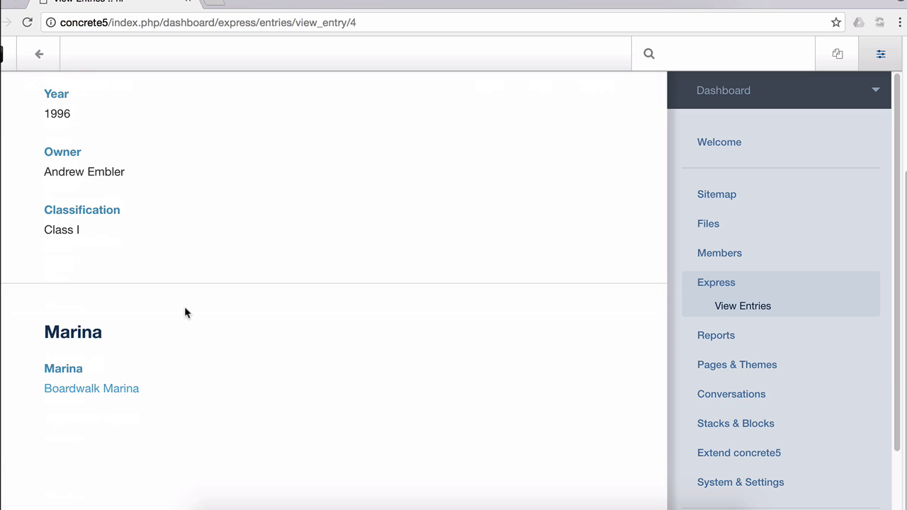
{"action": "left_click", "coordinate": [97, 397]}
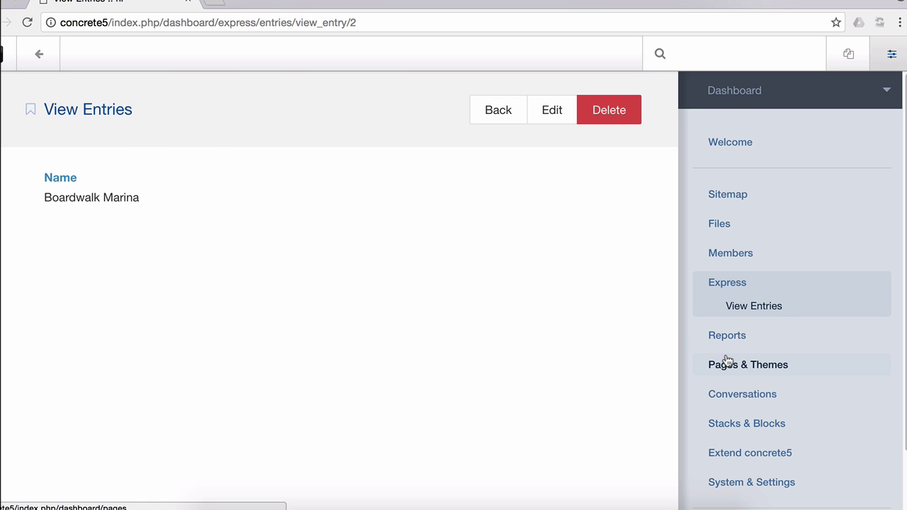
Add the Marina > Boat association field to the Marina object's form, beside Name
{"action": "scroll", "coordinate": [725, 360], "scroll_direction": "down", "scroll_amount": 2}
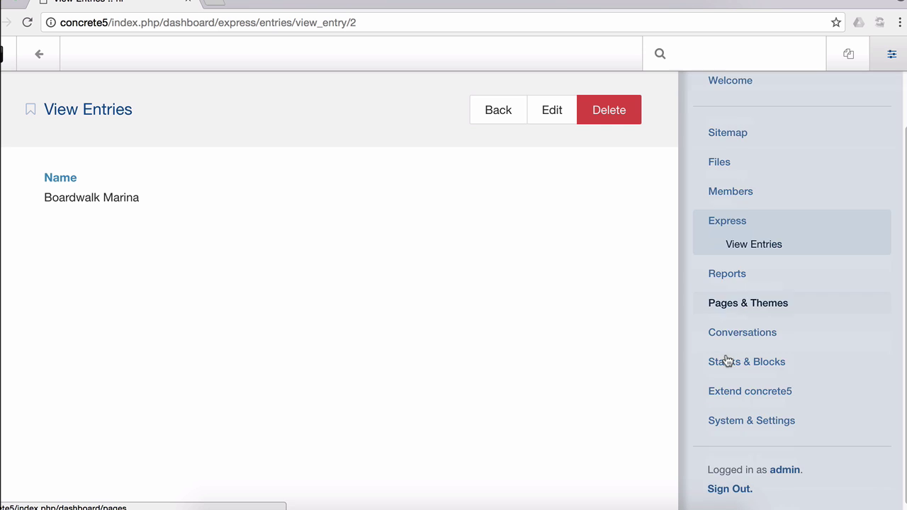
{"action": "left_click", "coordinate": [740, 422]}
{"action": "left_click", "coordinate": [295, 212]}
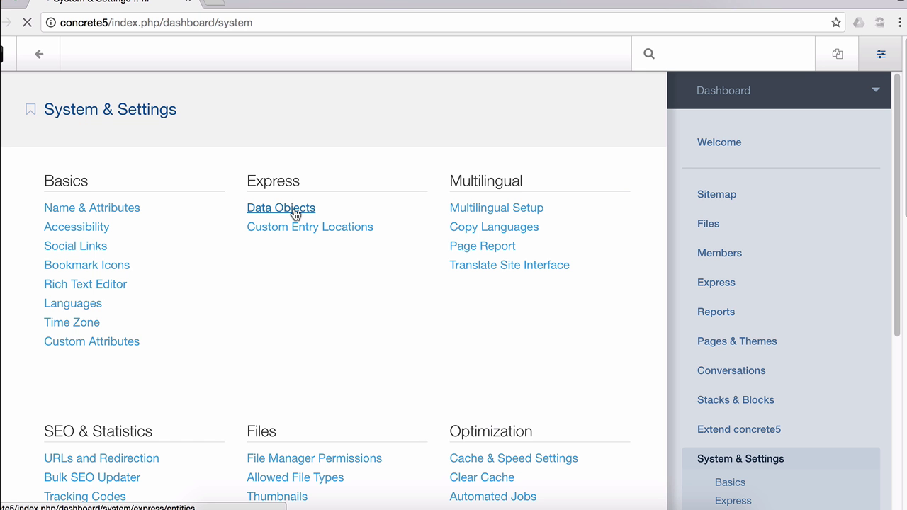
{"action": "left_click", "coordinate": [85, 190]}
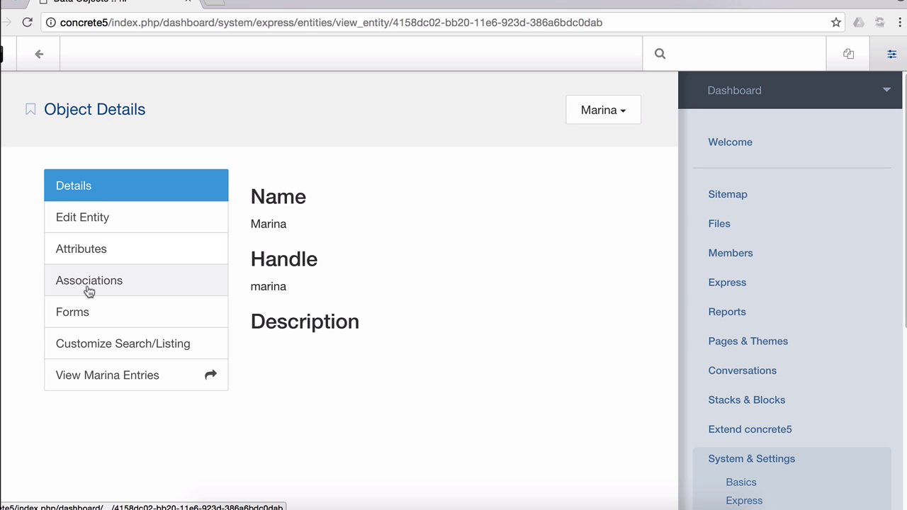
{"action": "left_click", "coordinate": [85, 312]}
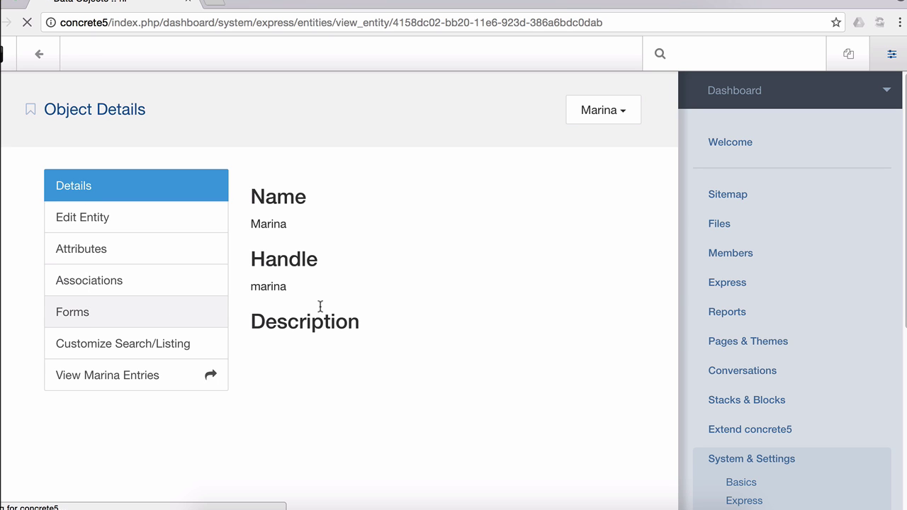
{"action": "left_click", "coordinate": [432, 192]}
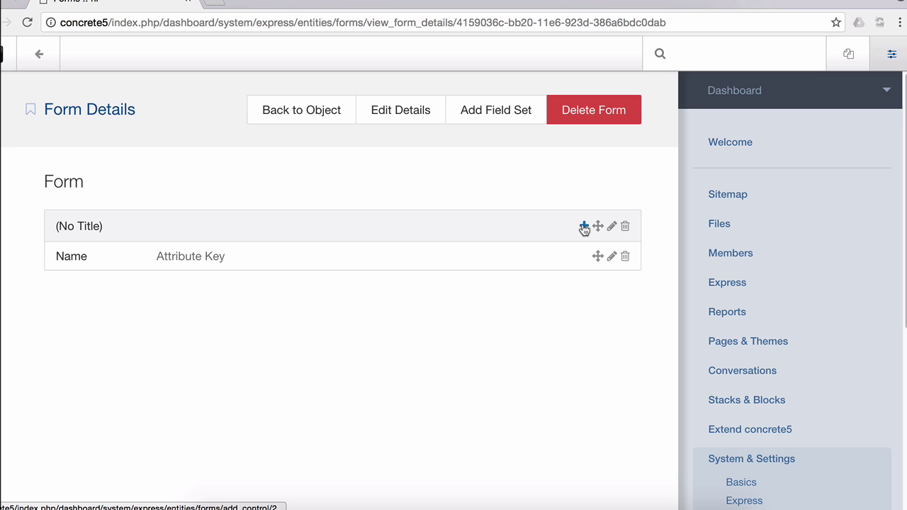
{"action": "left_click", "coordinate": [583, 227]}
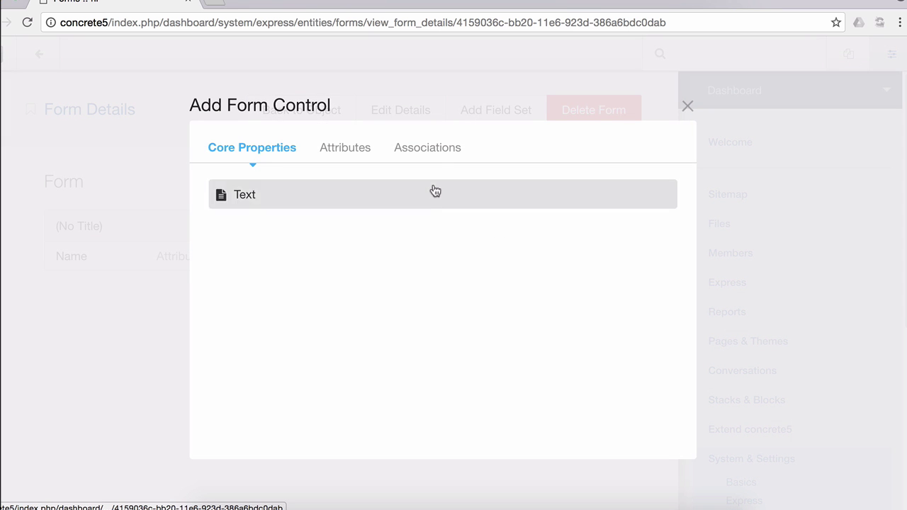
{"action": "left_click", "coordinate": [431, 150]}
{"action": "left_click", "coordinate": [415, 194]}
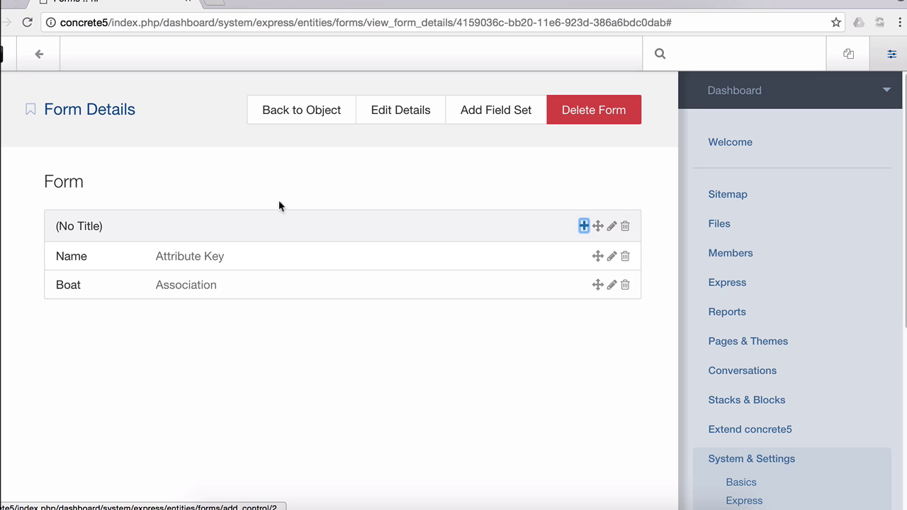
{"action": "left_click", "coordinate": [296, 117]}
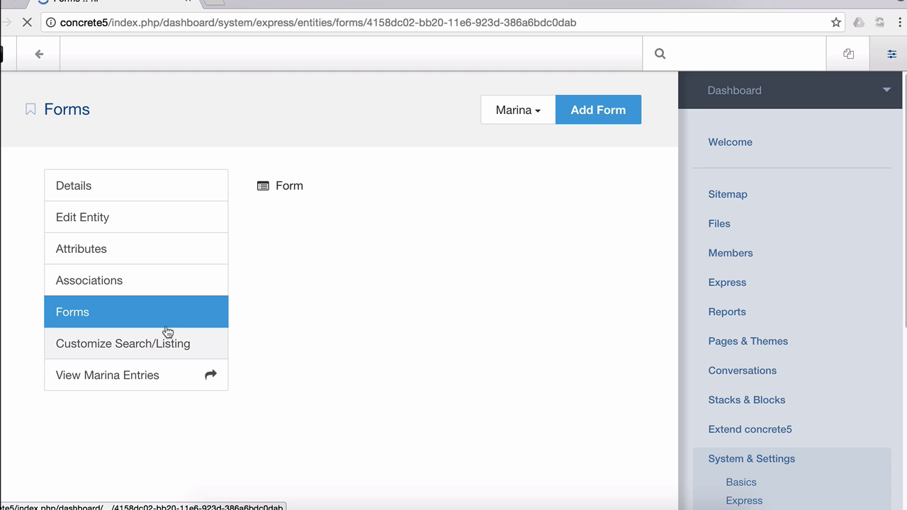
Confirm Boardwalk Marina links to the Minnow boat, then open its edit form and leave without saving
{"action": "left_click", "coordinate": [148, 378]}
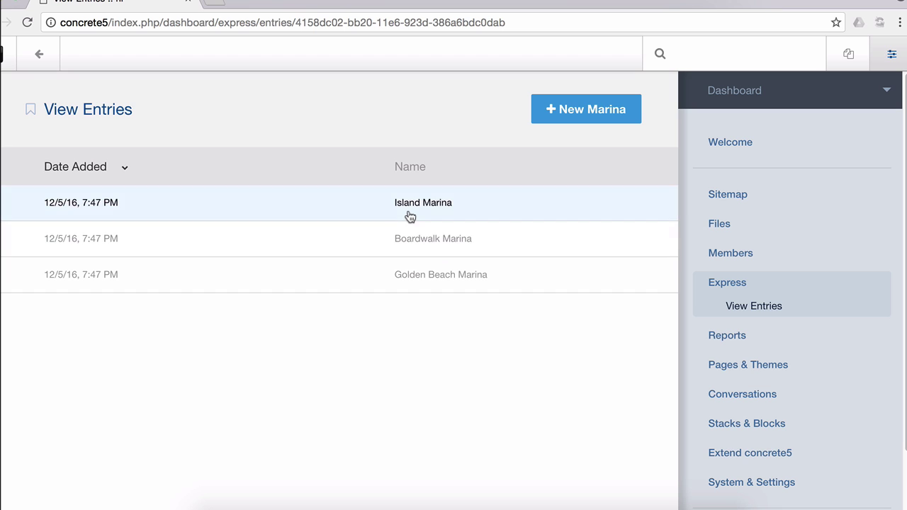
{"action": "left_click", "coordinate": [410, 243]}
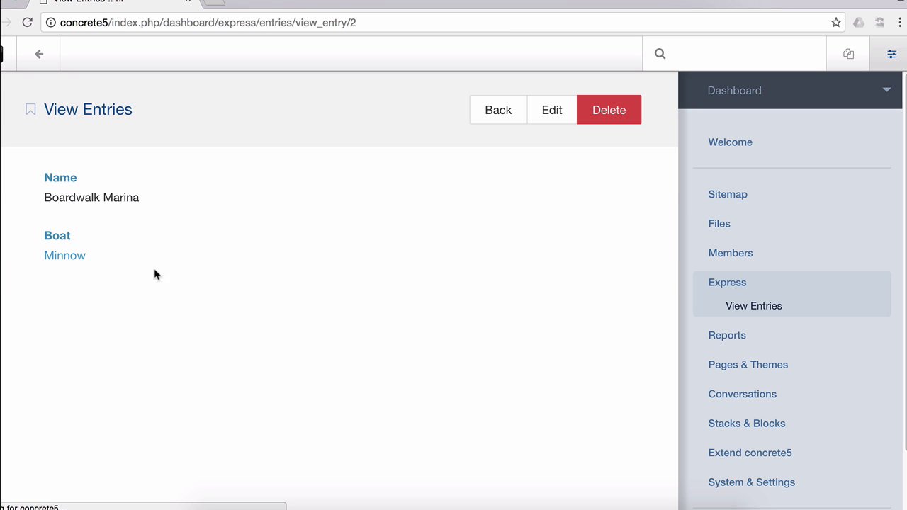
{"action": "left_click", "coordinate": [74, 259]}
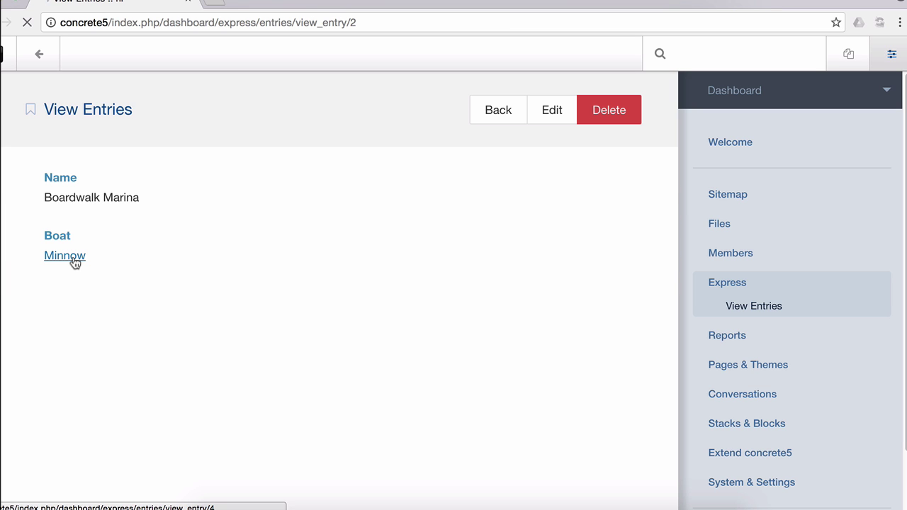
{"action": "scroll", "coordinate": [65, 416], "scroll_direction": "down", "scroll_amount": 5}
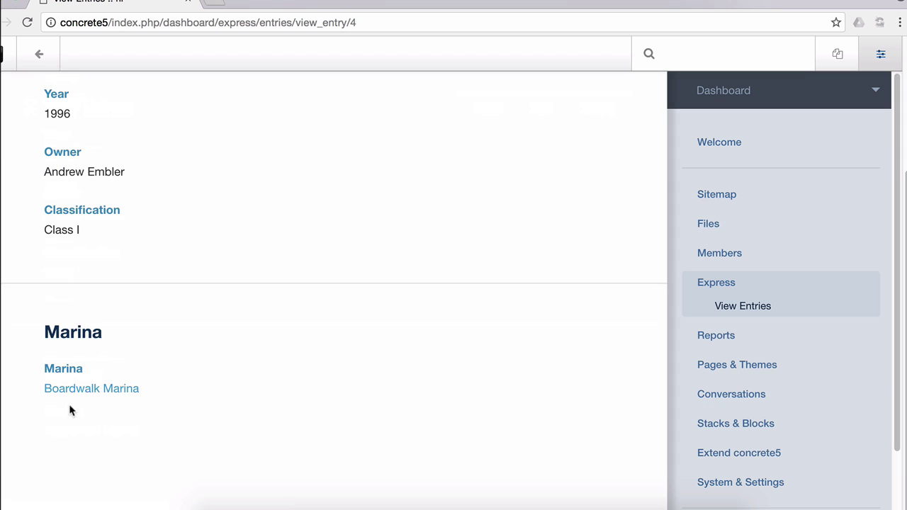
{"action": "left_click", "coordinate": [78, 393]}
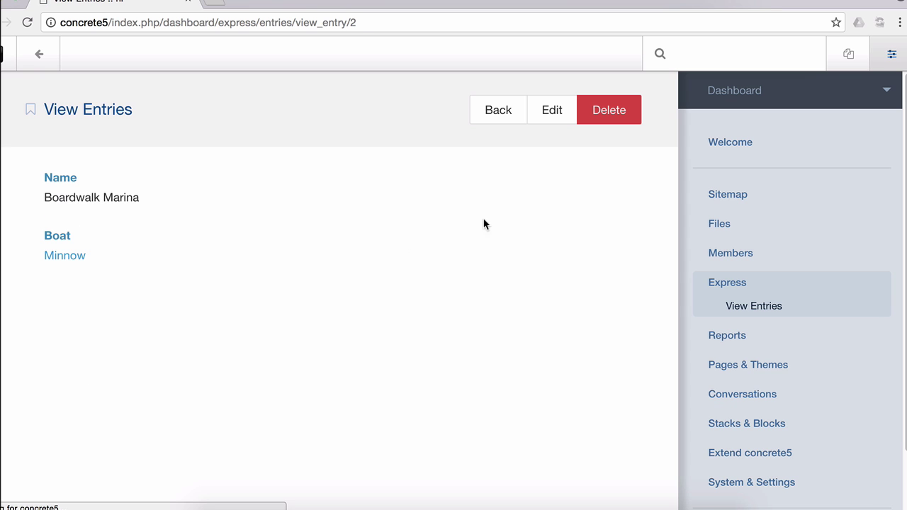
{"action": "left_click", "coordinate": [558, 118]}
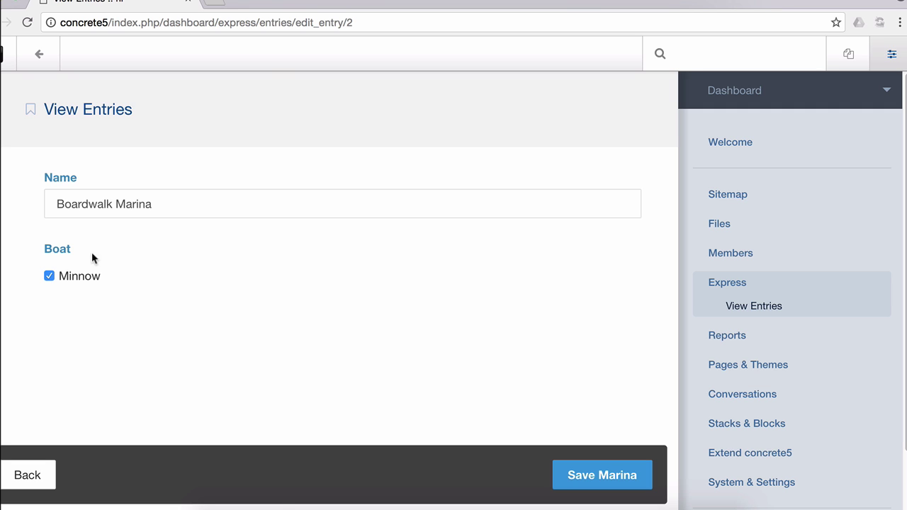
{"action": "left_click", "coordinate": [39, 470]}
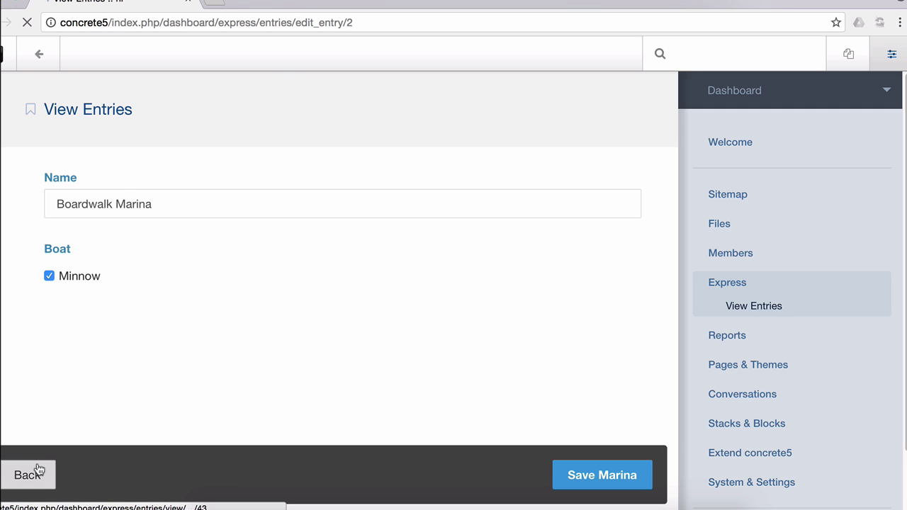